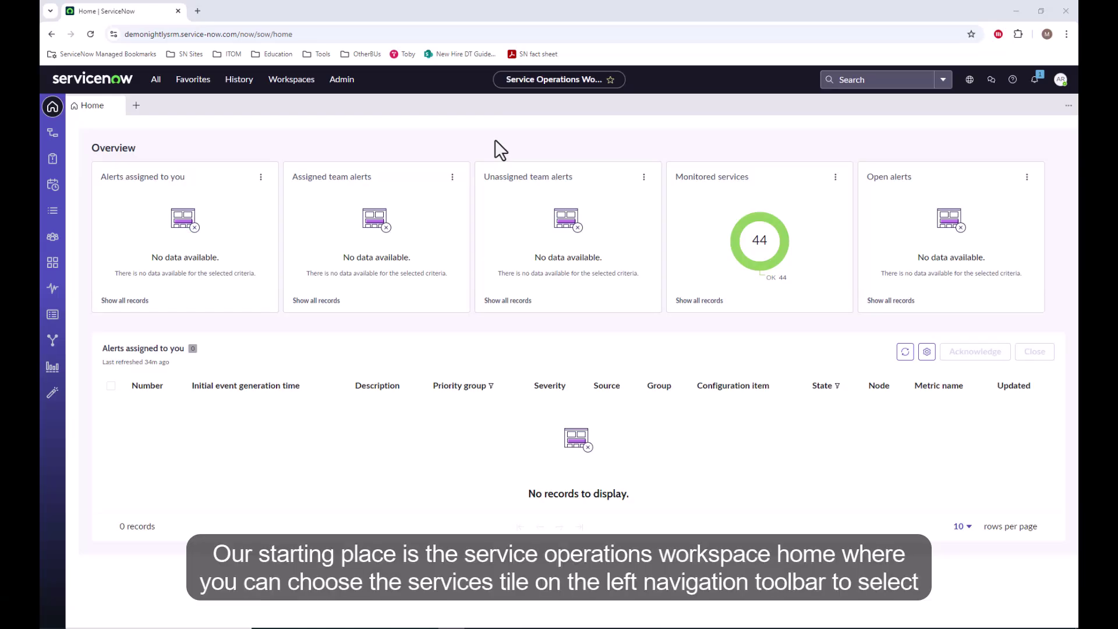
From the Services list, add a service called 'Payment' with business criticality 1 - most critical
{"action": "left_click", "coordinate": [55, 134]}
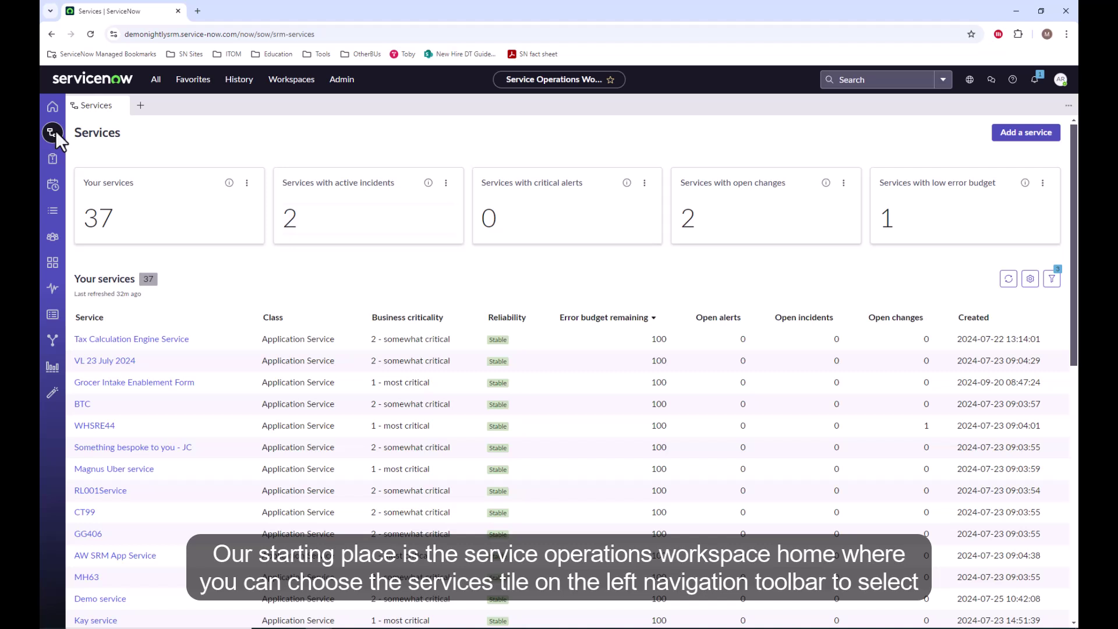
{"action": "left_click", "coordinate": [1024, 134]}
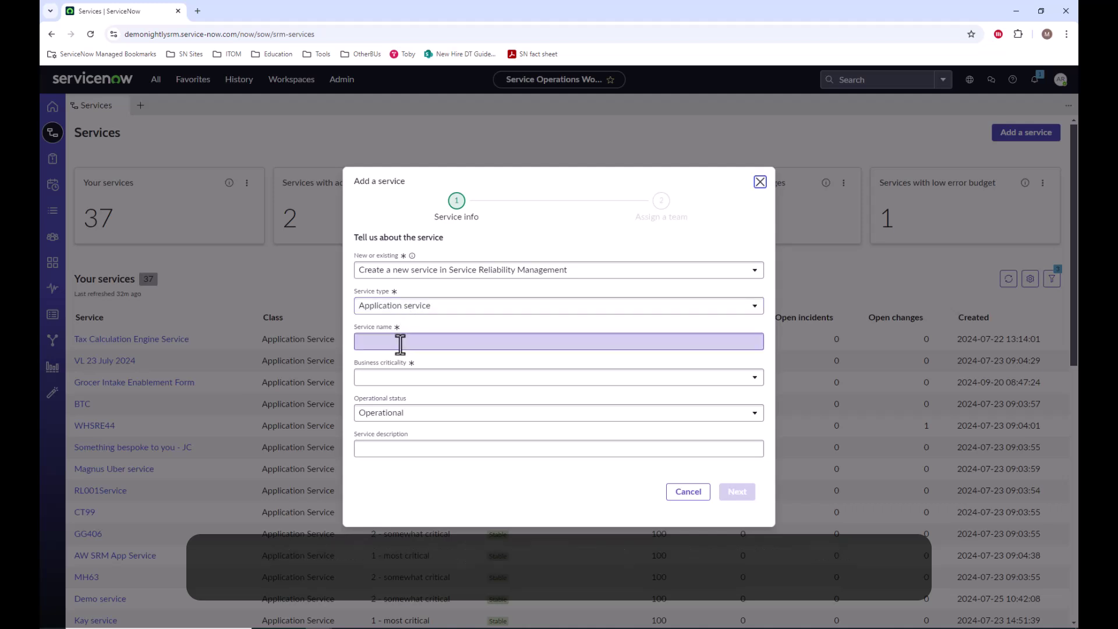
{"action": "left_click", "coordinate": [400, 344]}
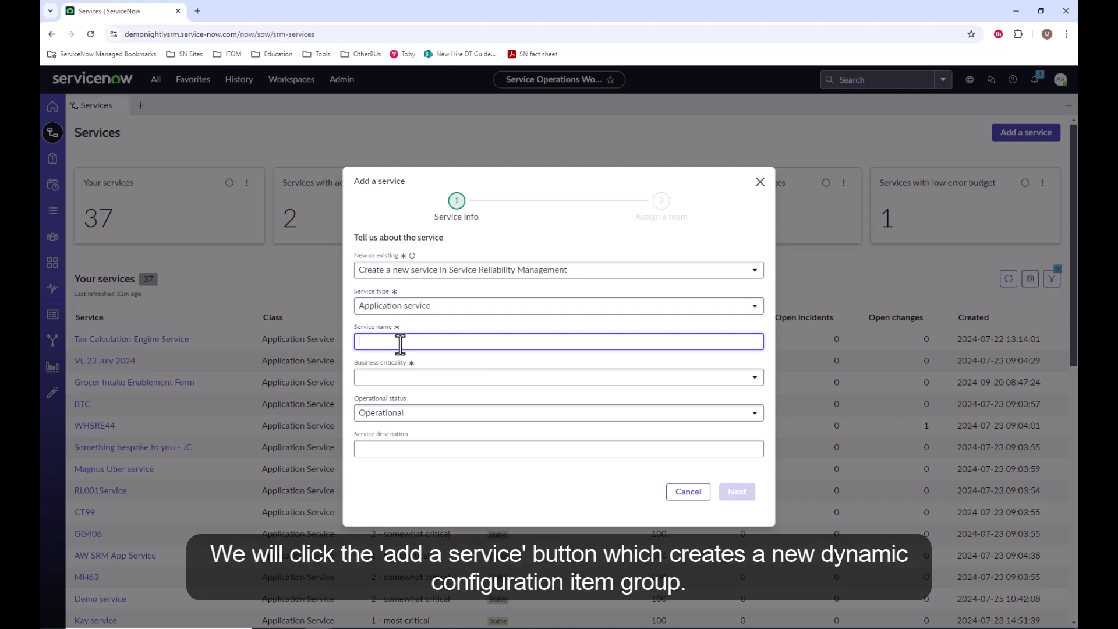
{"action": "type", "text": "Payment"}
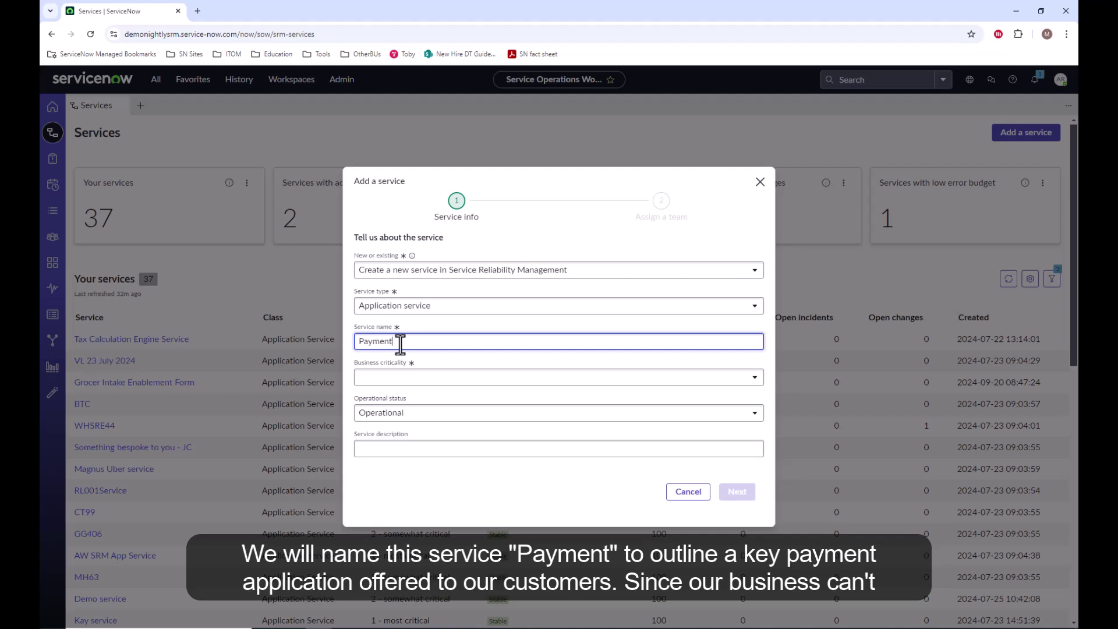
{"action": "left_click", "coordinate": [437, 379]}
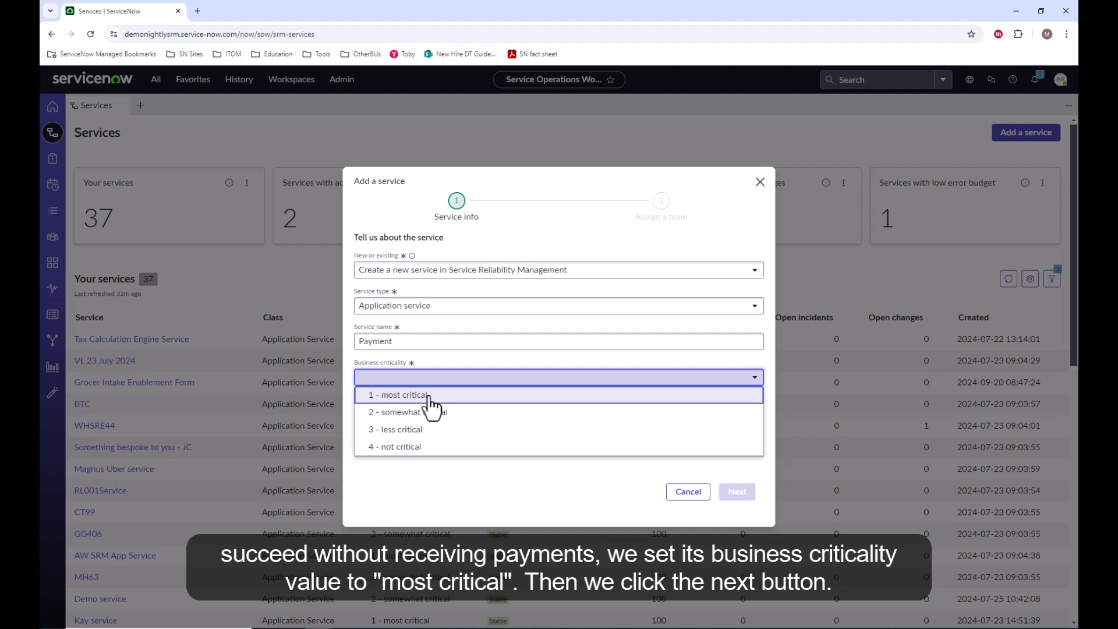
{"action": "left_click", "coordinate": [429, 398]}
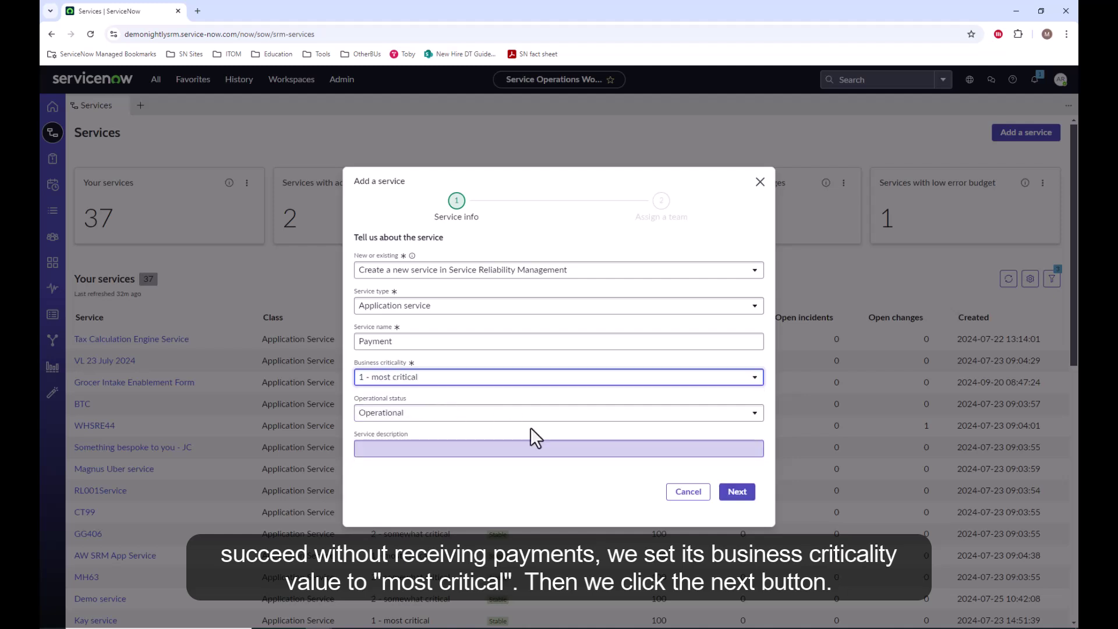
Assign the suggested user as owner and Demo team as support group, then create the service
{"action": "left_click", "coordinate": [737, 492]}
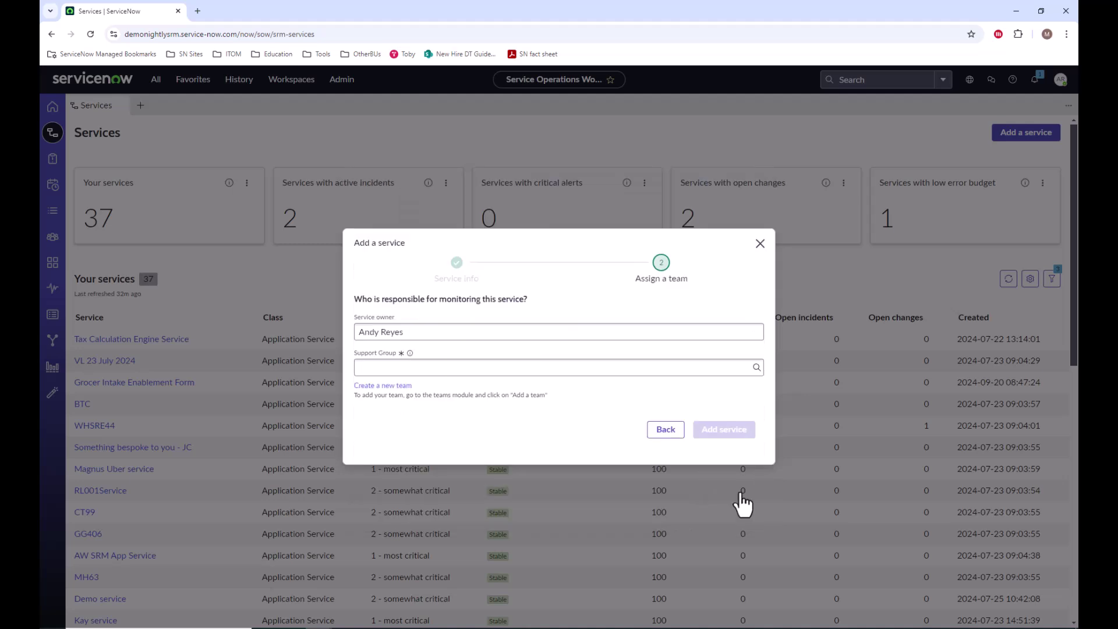
{"action": "left_click", "coordinate": [437, 332]}
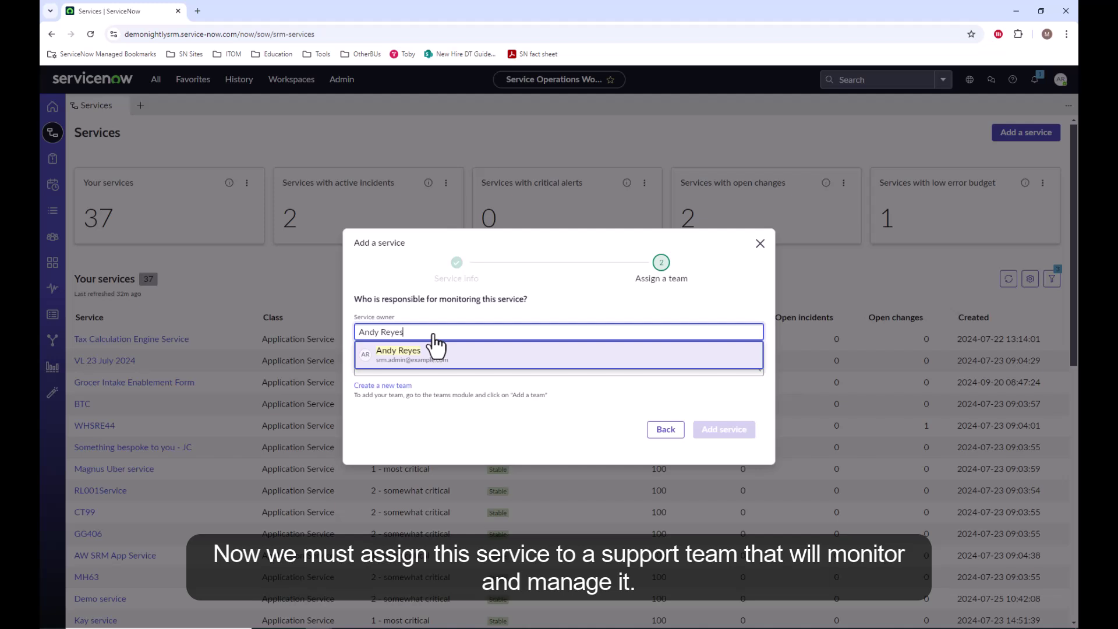
{"action": "left_click", "coordinate": [424, 356]}
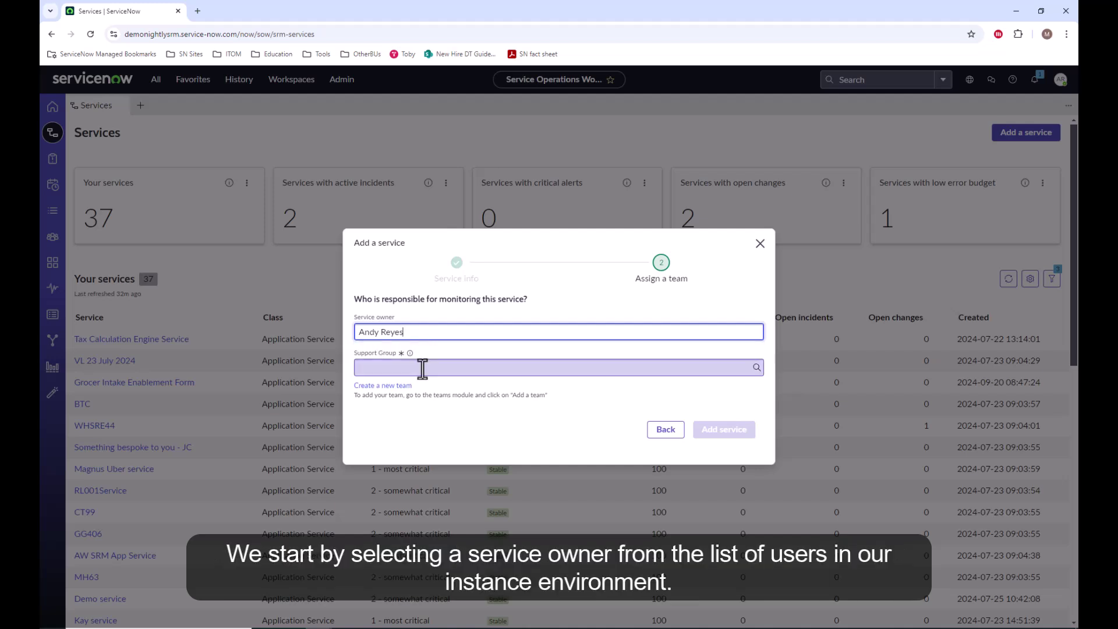
{"action": "left_click", "coordinate": [422, 368]}
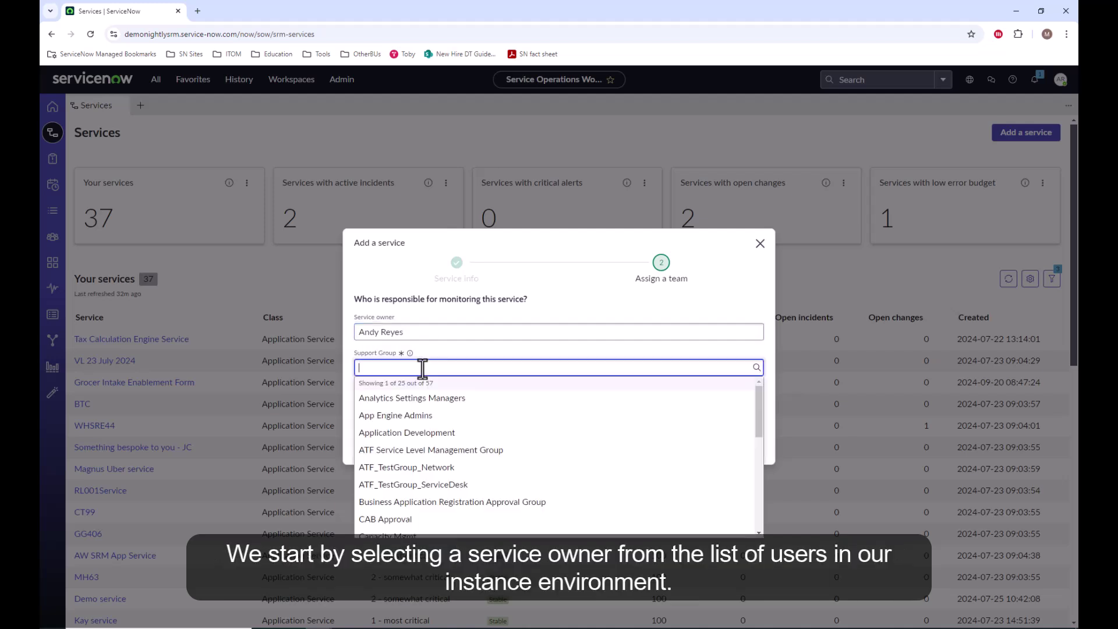
{"action": "scroll", "coordinate": [462, 472], "scroll_direction": "down", "scroll_amount": 2}
{"action": "scroll", "coordinate": [463, 472], "scroll_direction": "down", "scroll_amount": 3}
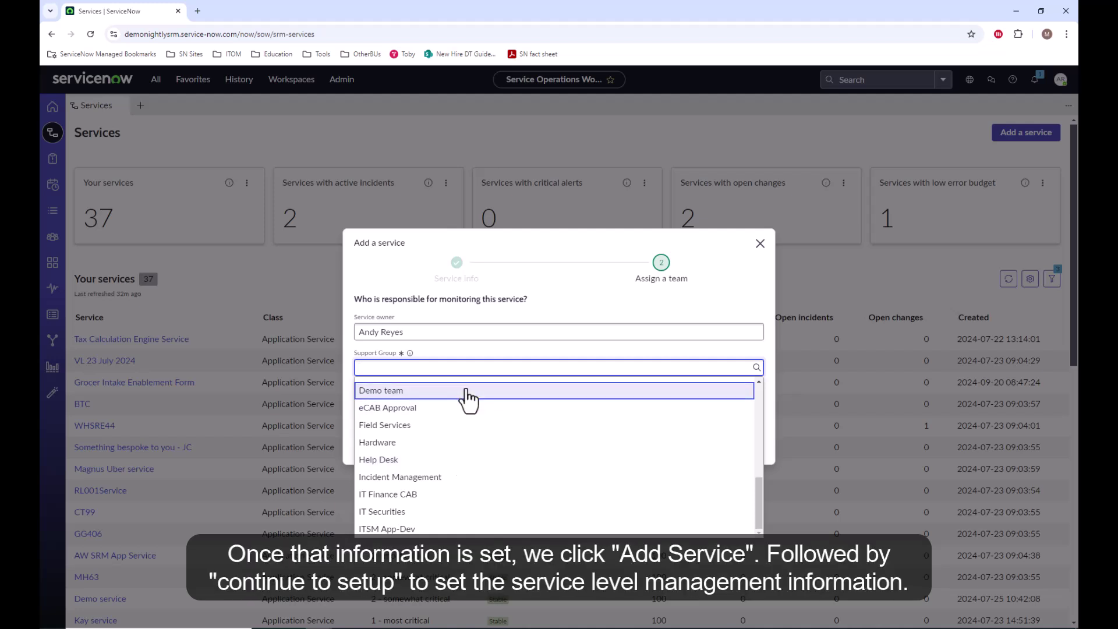
{"action": "left_click", "coordinate": [468, 391]}
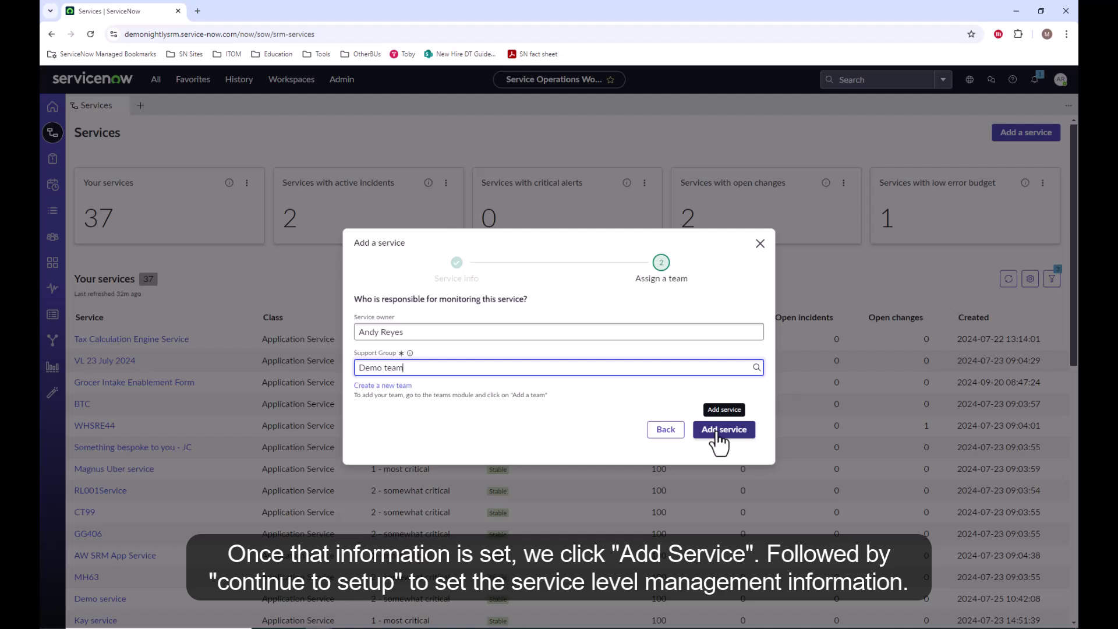
{"action": "left_click", "coordinate": [720, 430]}
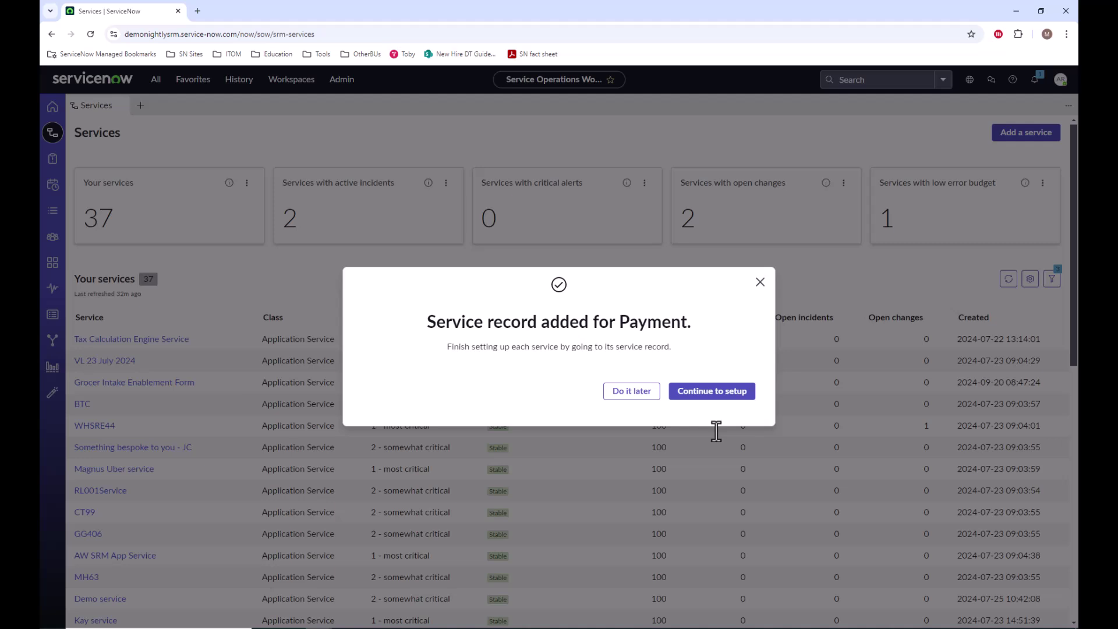
Continue to setup and view the Payment record's empty Reliability Metrics tab
{"action": "left_click", "coordinate": [708, 394]}
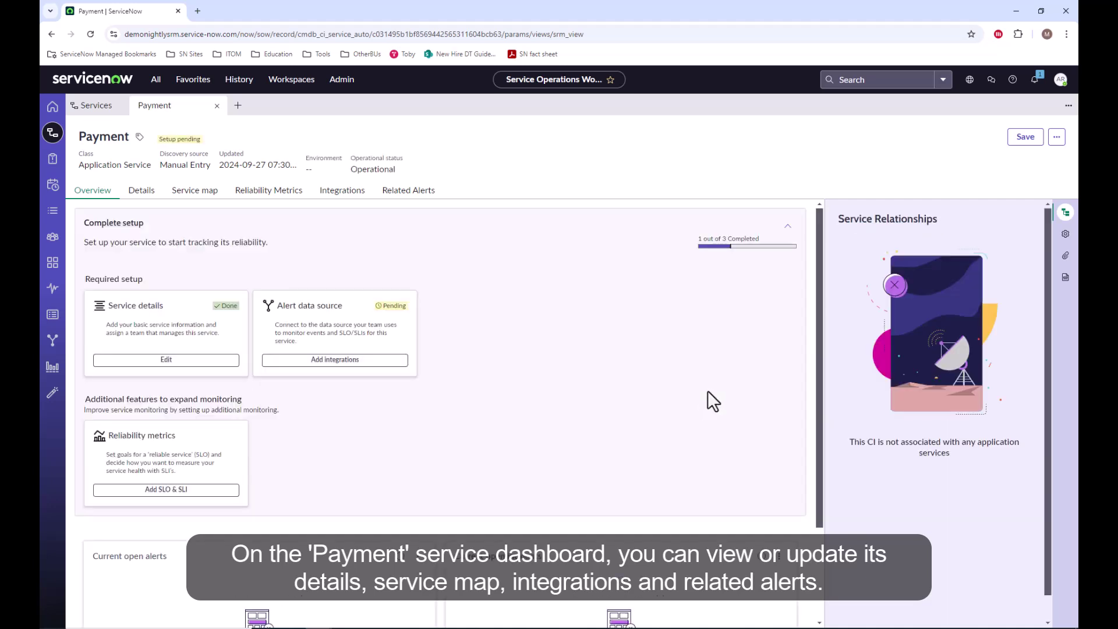
{"action": "left_click", "coordinate": [281, 197]}
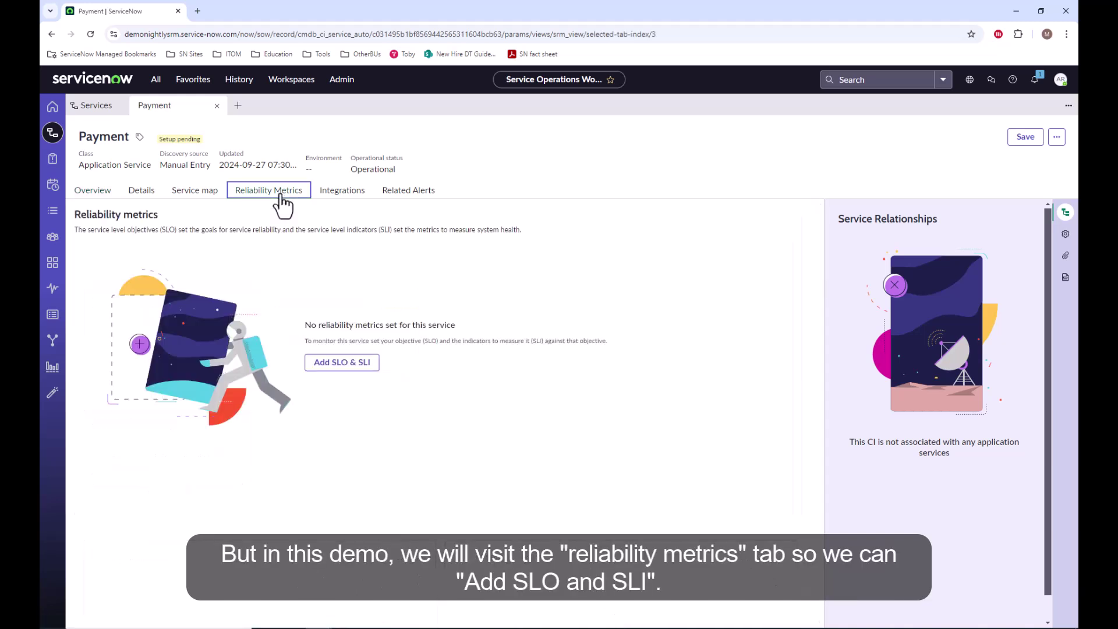
Add an SLO named 'Availability' with a 99.9% objective over a Month compliance period
{"action": "left_click", "coordinate": [343, 364]}
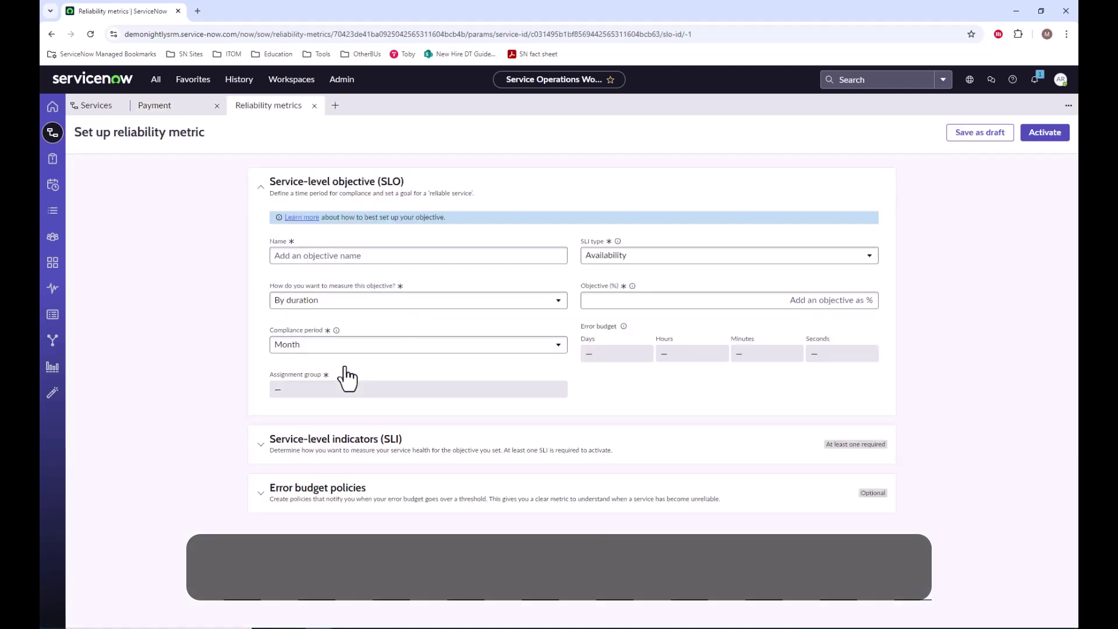
{"action": "left_click", "coordinate": [368, 256]}
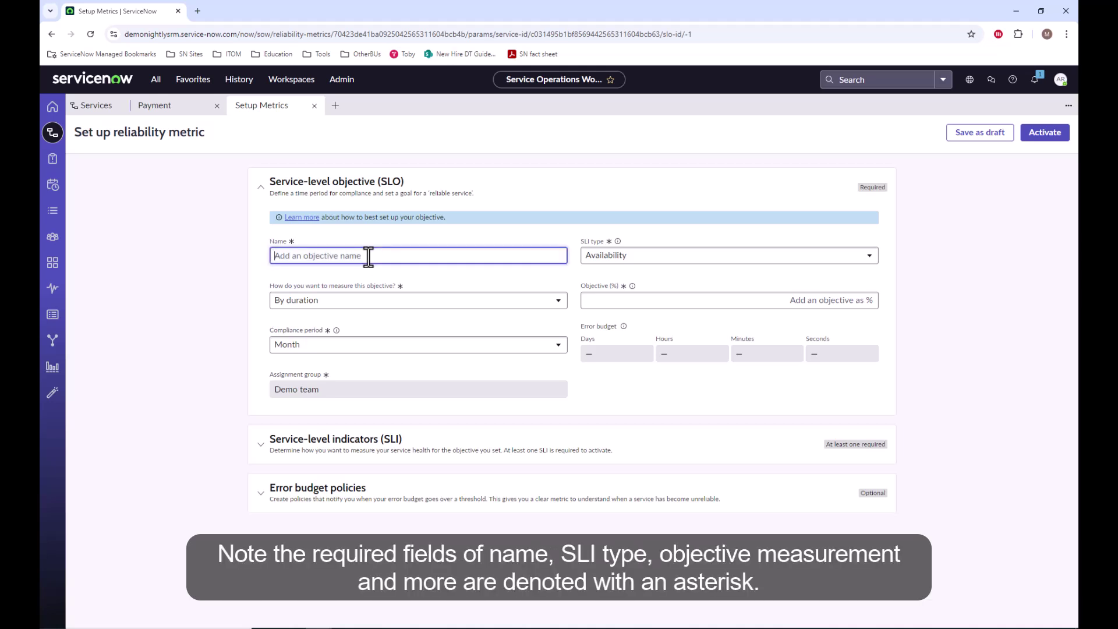
{"action": "type", "text": "Availability"}
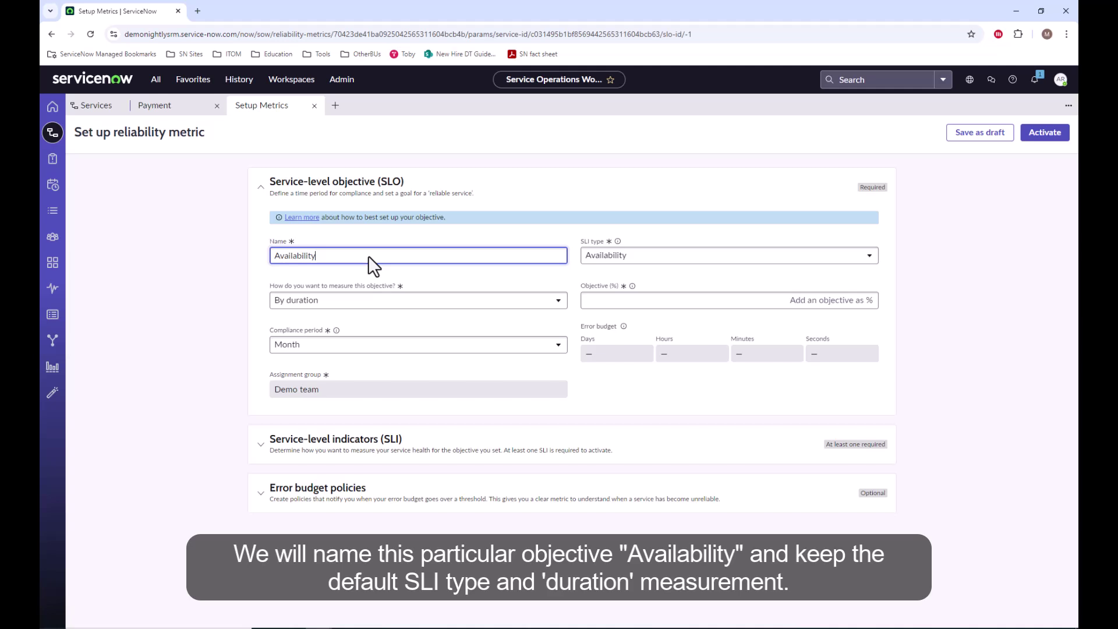
{"action": "left_click", "coordinate": [606, 300]}
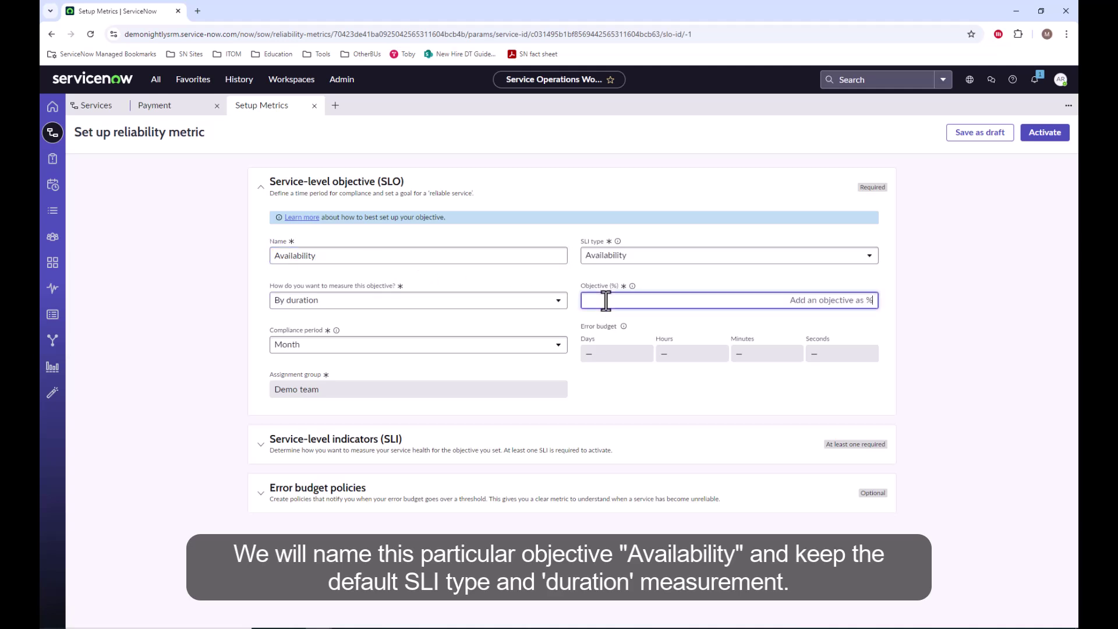
{"action": "type", "text": "99"}
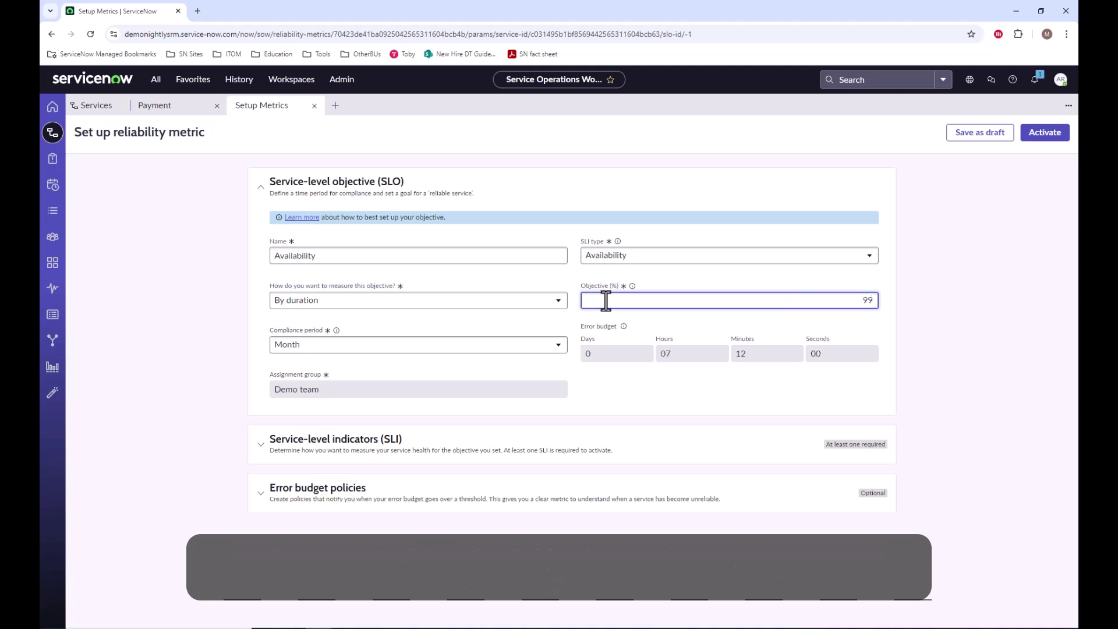
{"action": "type", "text": ".9"}
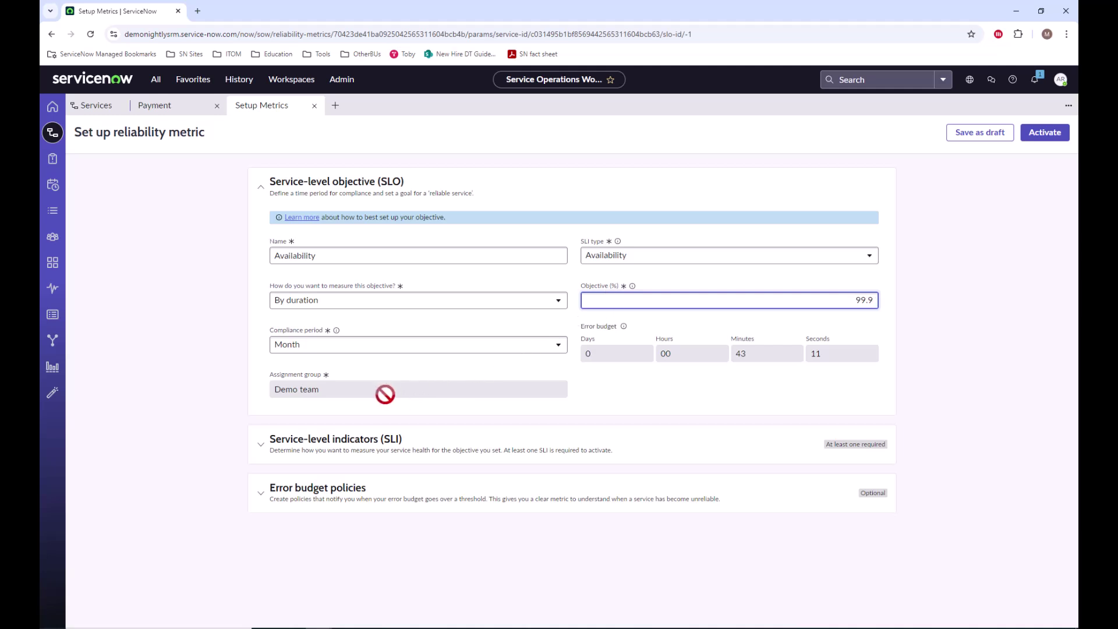
{"action": "left_click", "coordinate": [540, 350]}
{"action": "left_click", "coordinate": [540, 350]}
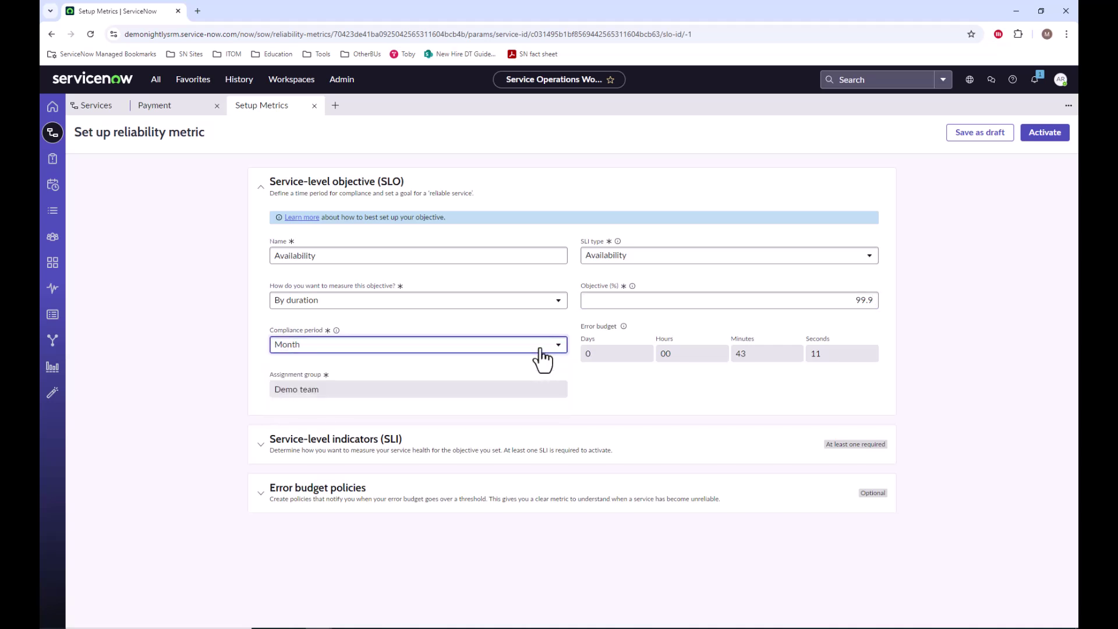
Add a service-level indicator named 'Availability Indicator'
{"action": "left_click", "coordinate": [501, 447]}
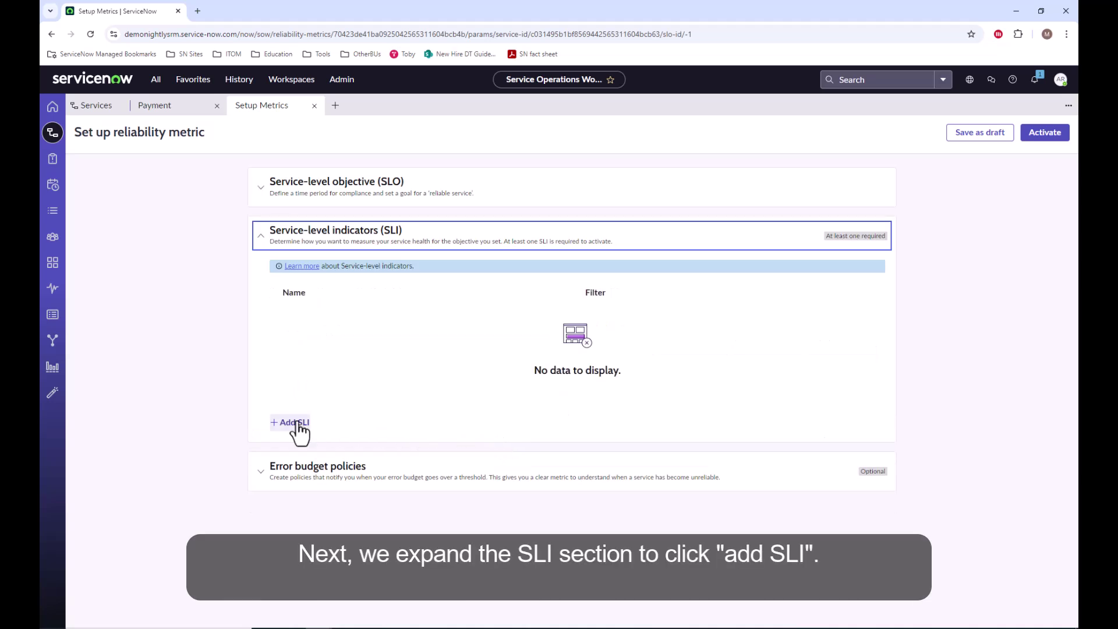
{"action": "left_click", "coordinate": [297, 425]}
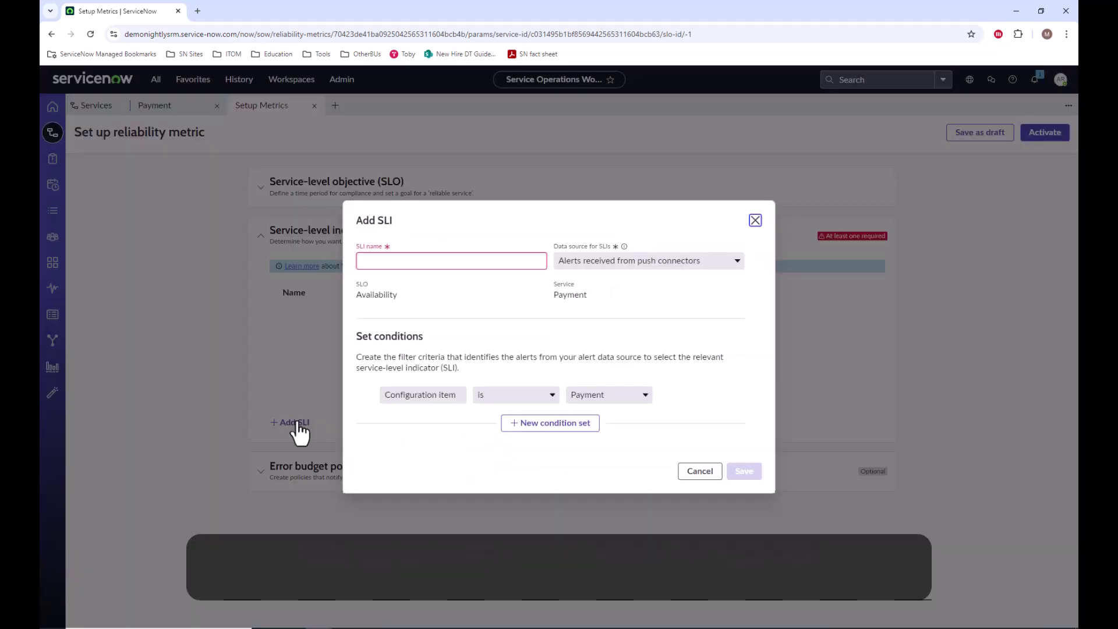
{"action": "left_click", "coordinate": [402, 265]}
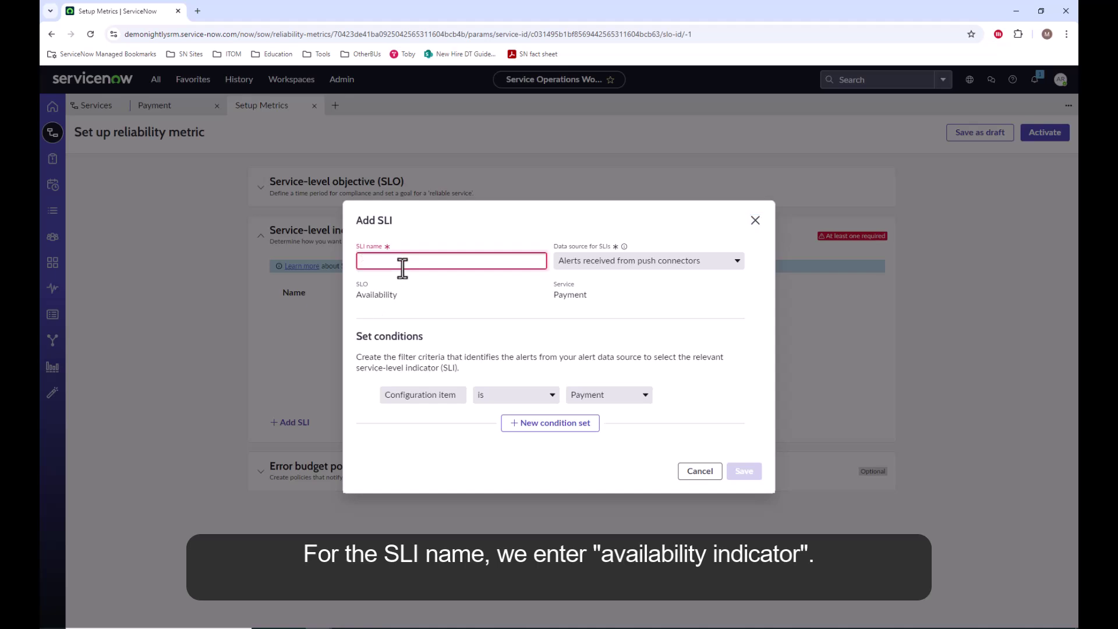
{"action": "type", "text": "Availability Indicator"}
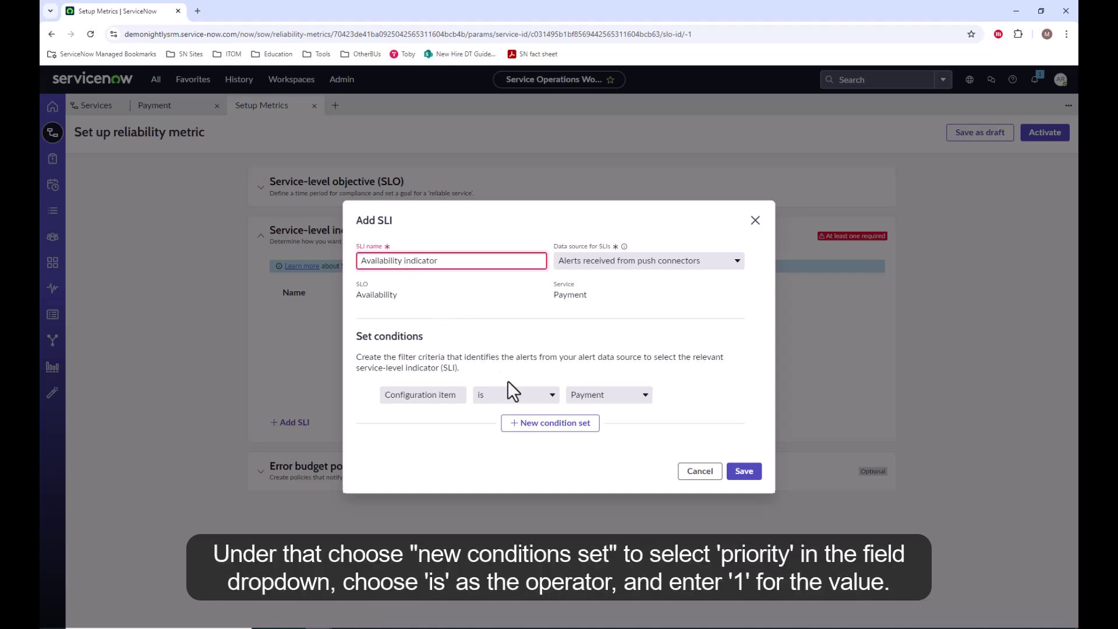
Add a second SLI filter condition: Priority is 1
{"action": "left_click", "coordinate": [549, 428]}
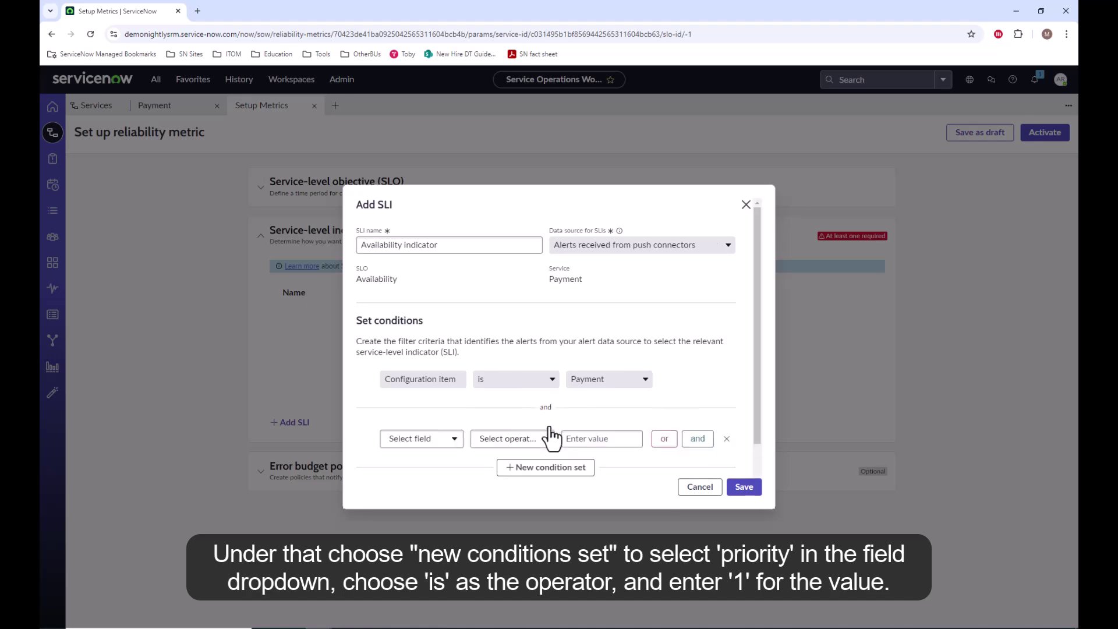
{"action": "left_click", "coordinate": [454, 441]}
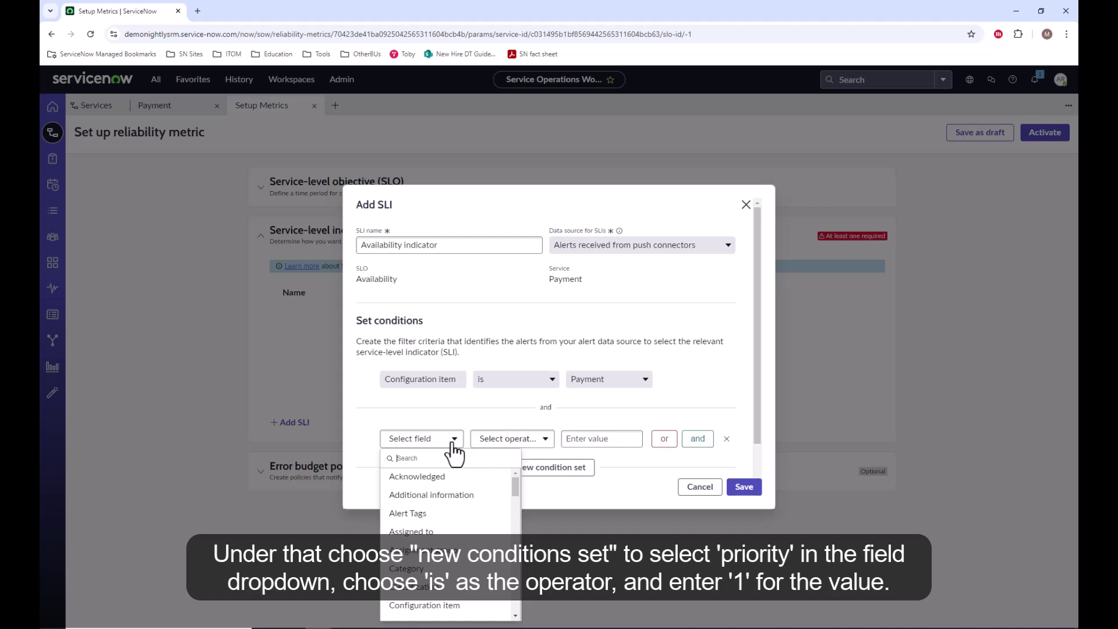
{"action": "type", "text": "pr"}
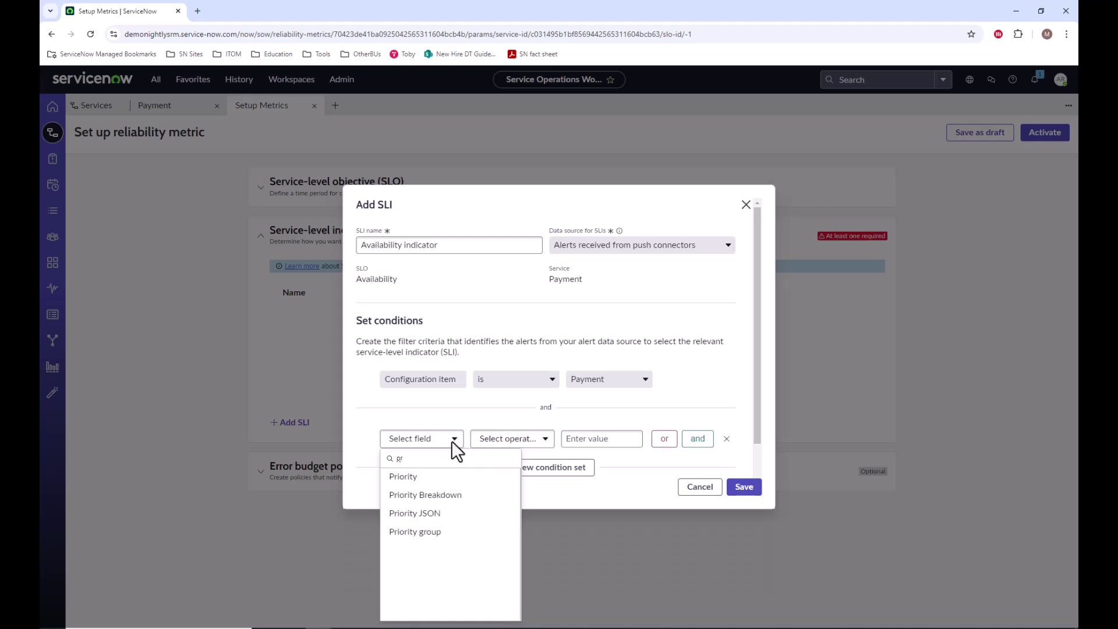
{"action": "left_click", "coordinate": [406, 477]}
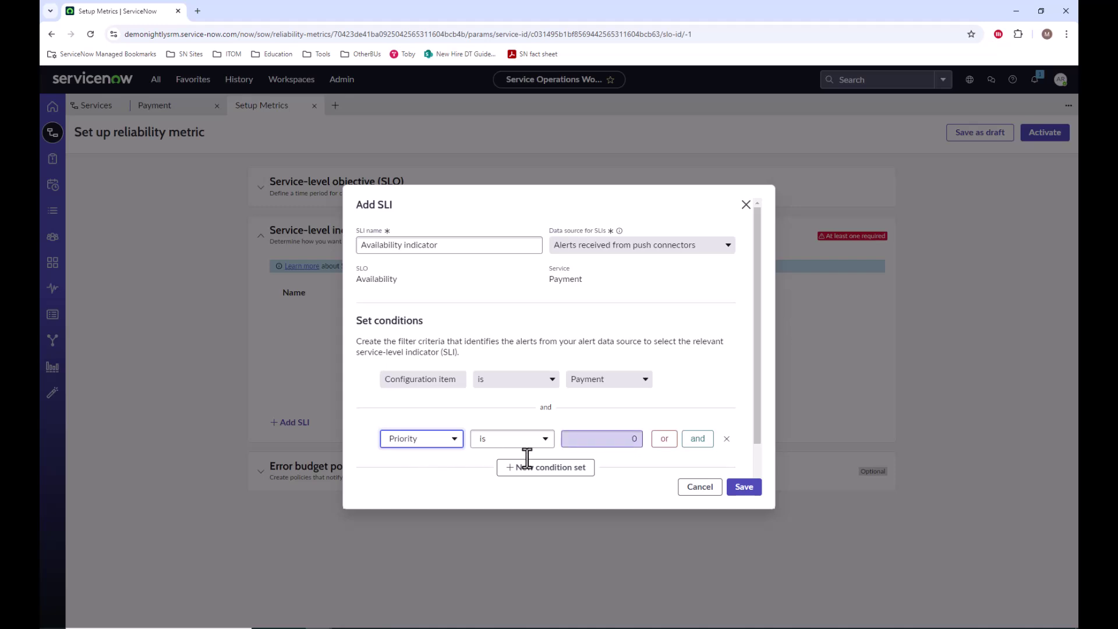
{"action": "left_click", "coordinate": [632, 441]}
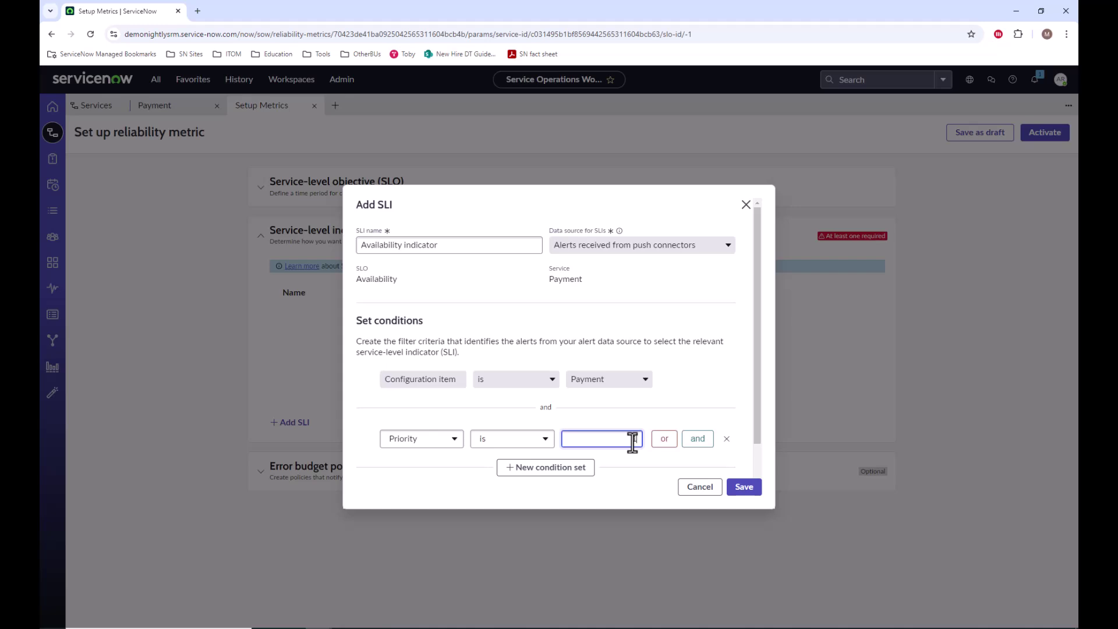
{"action": "type", "text": "1"}
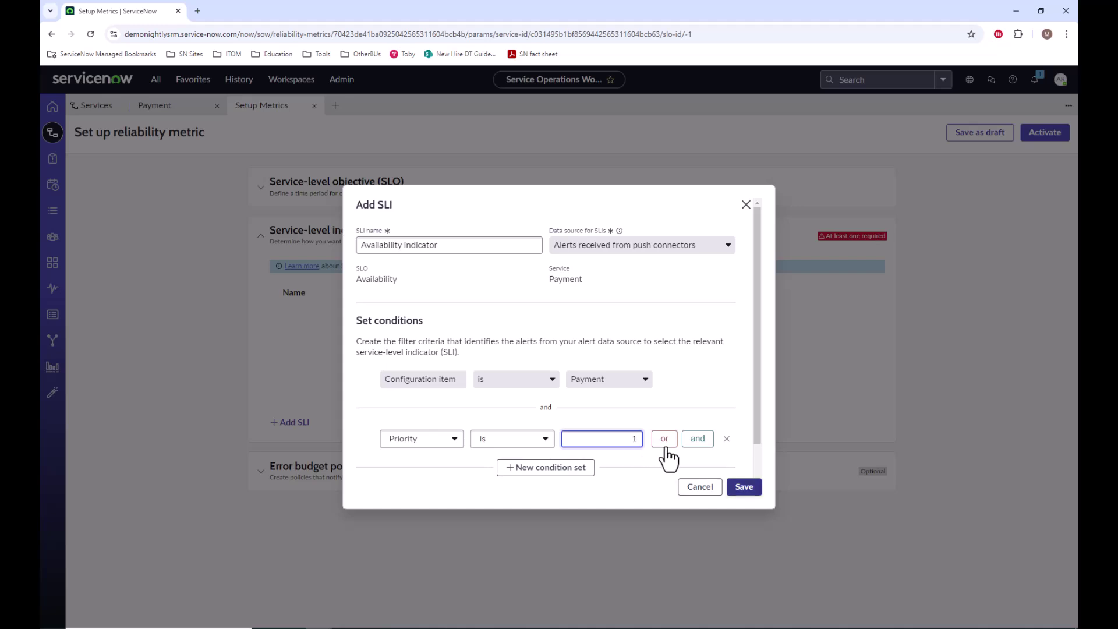
{"action": "left_click", "coordinate": [761, 459]}
{"action": "scroll", "coordinate": [758, 458], "scroll_direction": "down", "scroll_amount": 2}
Save the Availability Indicator SLI and begin adding an error budget threshold
{"action": "left_click", "coordinate": [743, 488]}
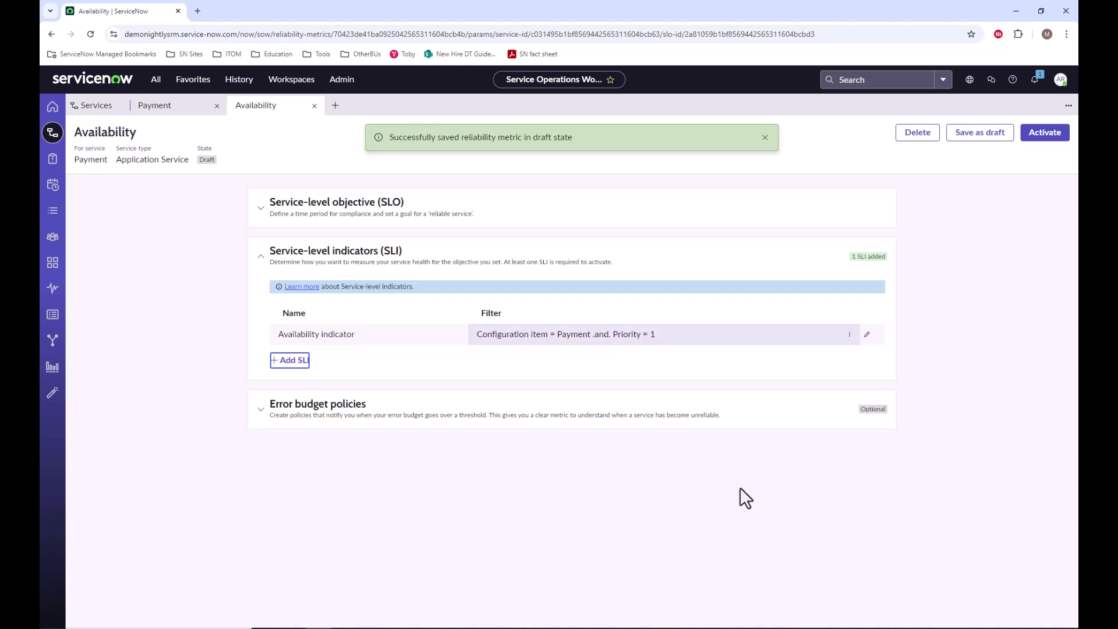
{"action": "left_click", "coordinate": [394, 417]}
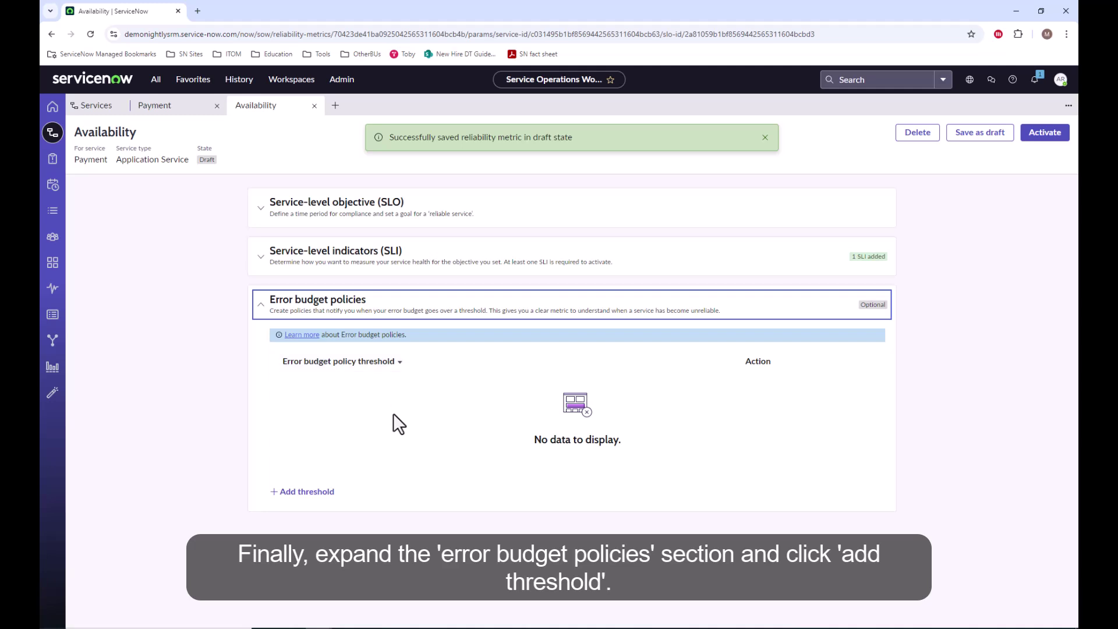
{"action": "left_click", "coordinate": [316, 493]}
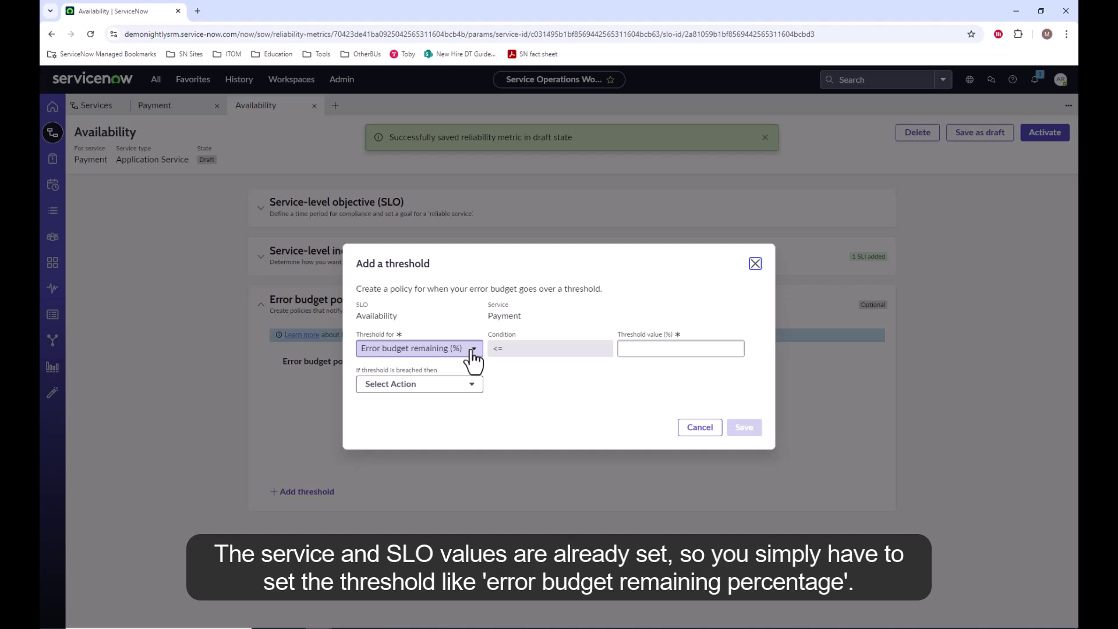
Set the threshold to 10% error budget remaining, with Send an email as the only action
{"action": "left_click", "coordinate": [474, 360]}
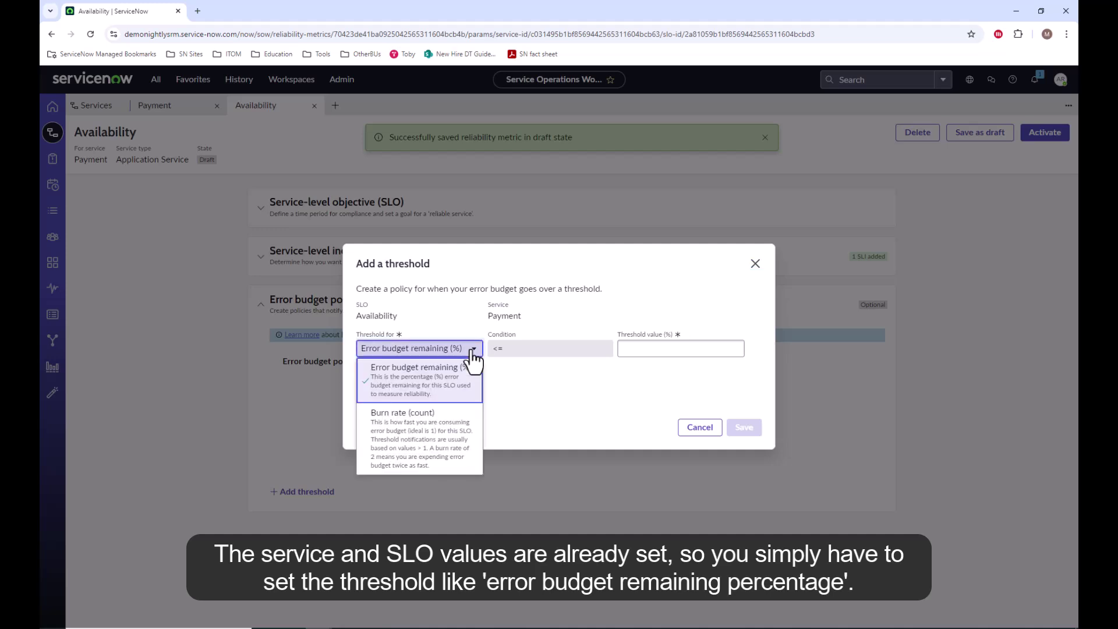
{"action": "left_click", "coordinate": [441, 393]}
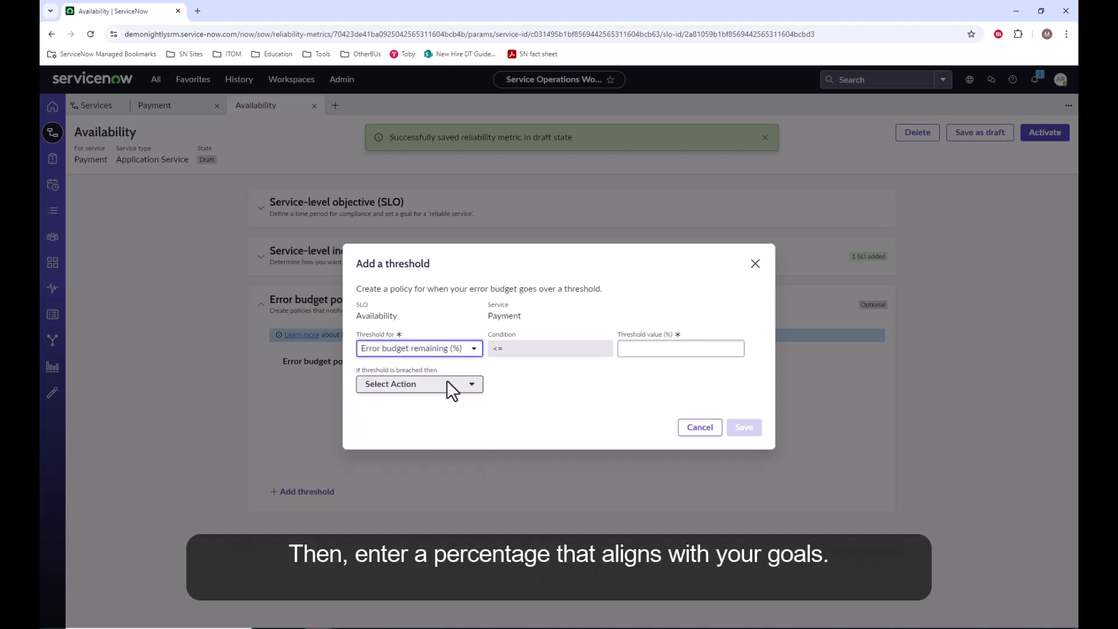
{"action": "left_click", "coordinate": [645, 349]}
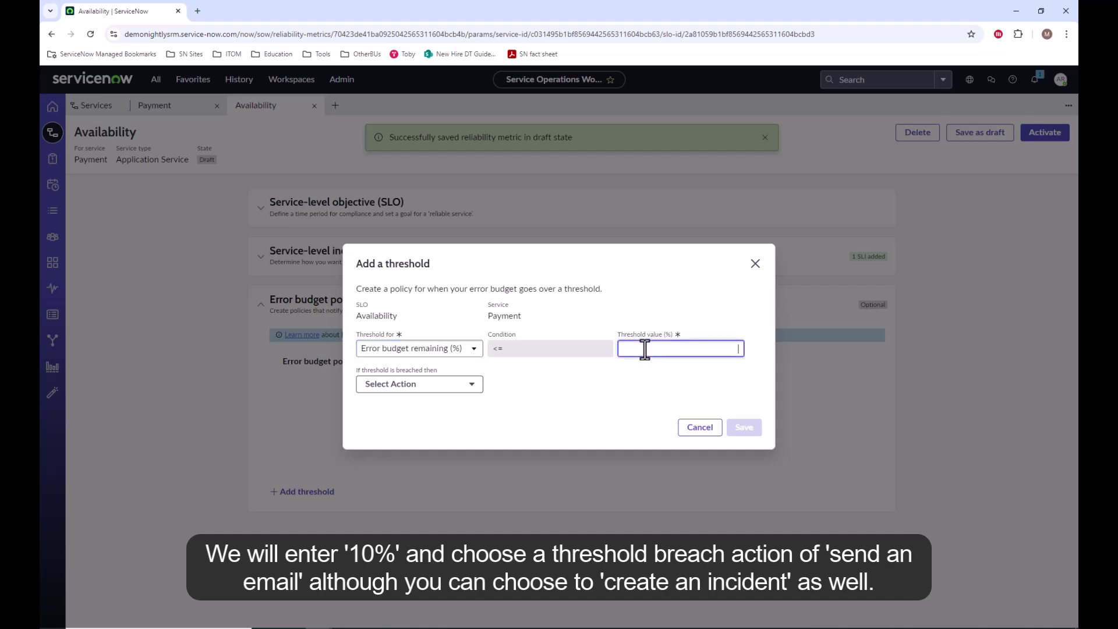
{"action": "type", "text": "10"}
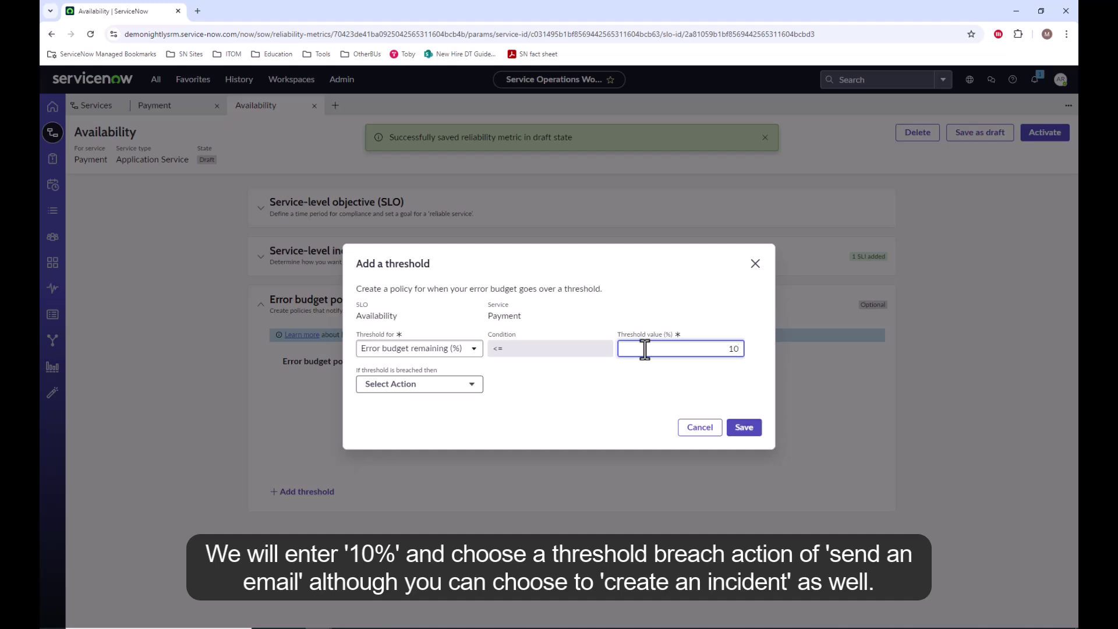
{"action": "left_click", "coordinate": [473, 394]}
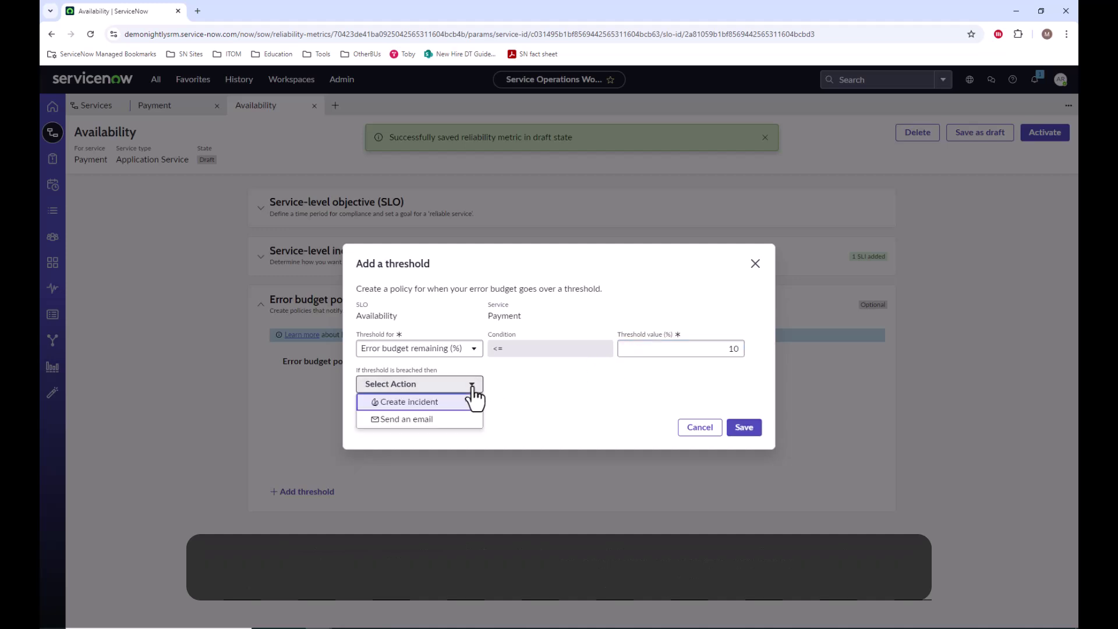
{"action": "left_click", "coordinate": [428, 402]}
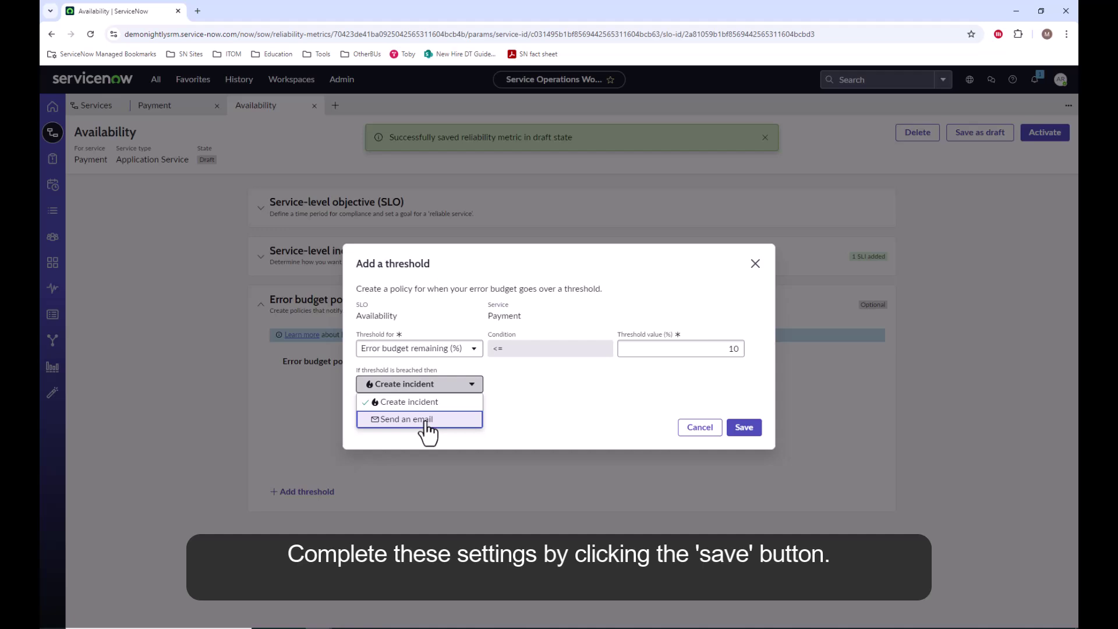
{"action": "left_click", "coordinate": [427, 420]}
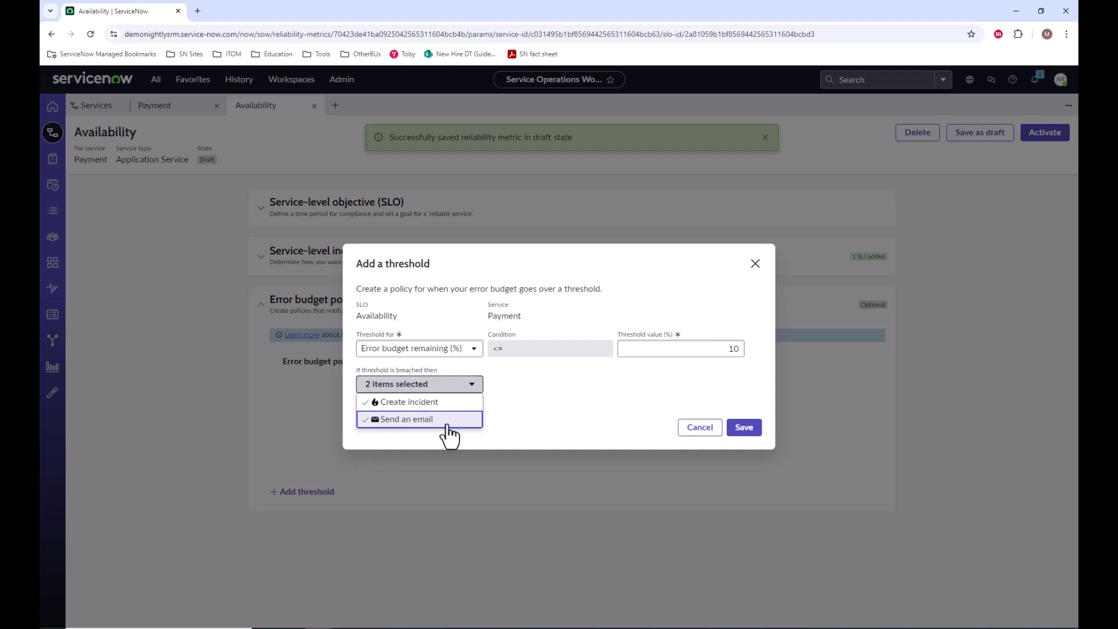
{"action": "left_click", "coordinate": [433, 405]}
Save the 10% error-budget-remaining email threshold
{"action": "left_click", "coordinate": [743, 428]}
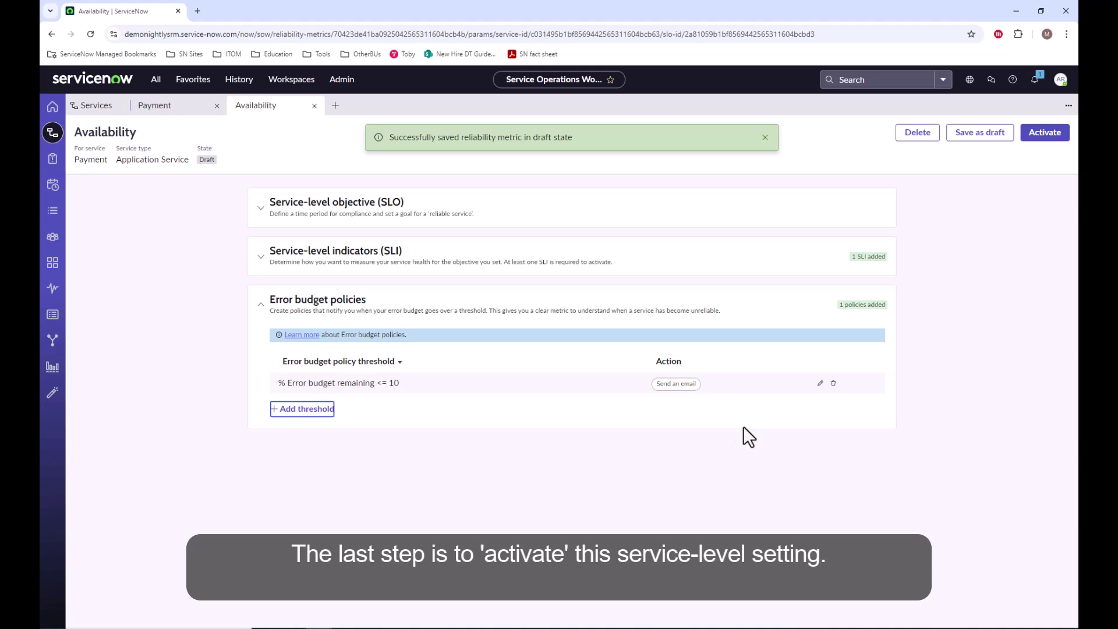
Activate the Availability SLO and open its Details tab
{"action": "left_click", "coordinate": [1045, 137]}
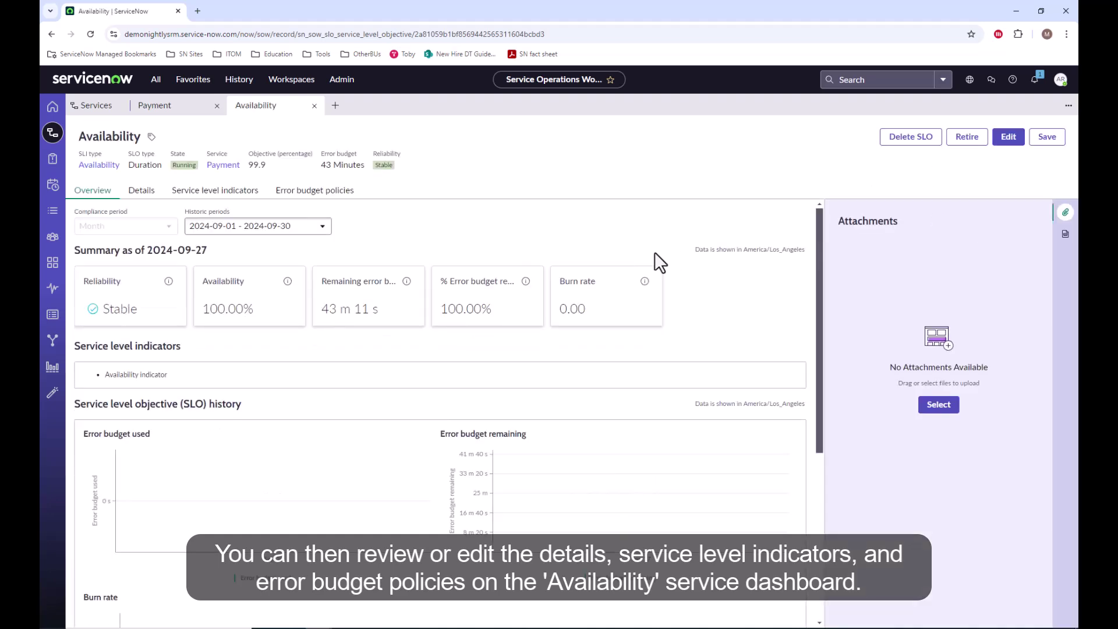
{"action": "left_click", "coordinate": [142, 195]}
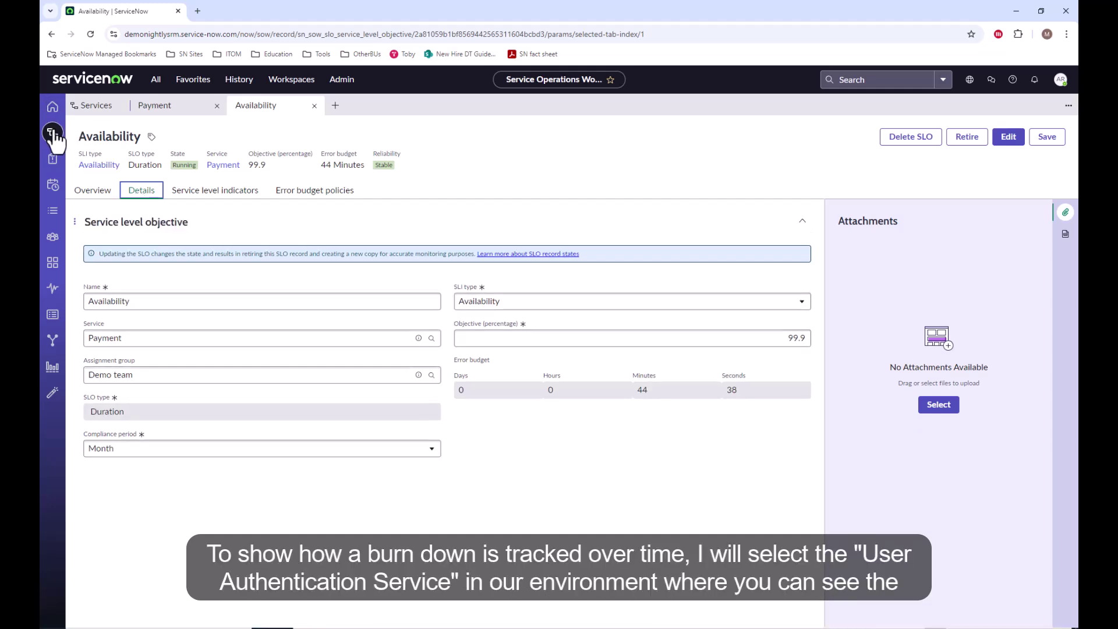
Return to the Services list and open the User Authentication Service record
{"action": "left_click", "coordinate": [92, 108]}
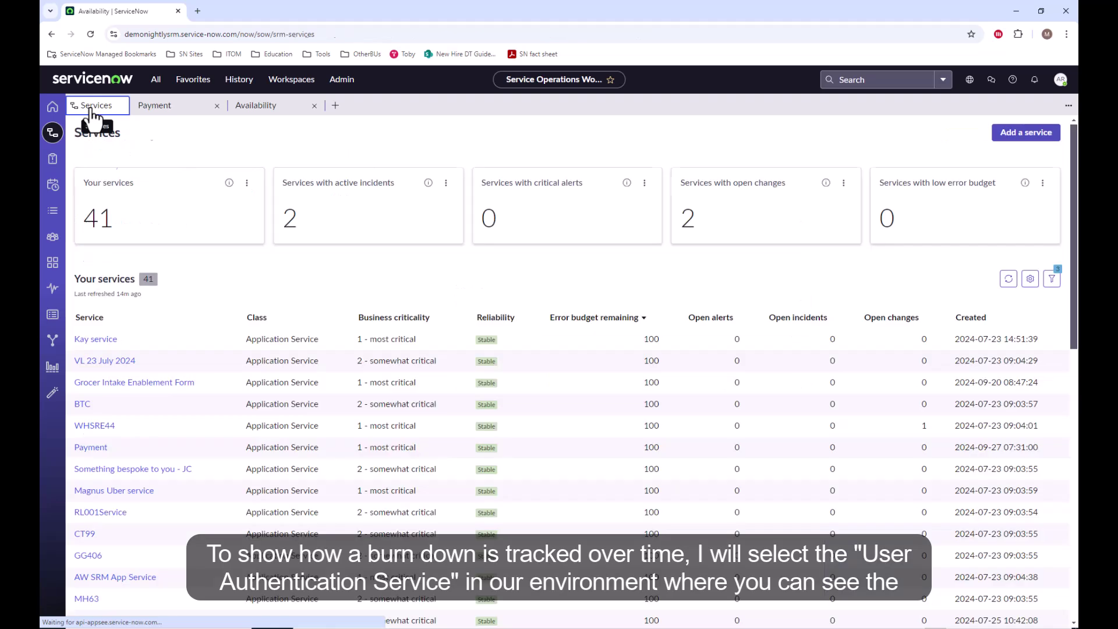
{"action": "scroll", "coordinate": [171, 430], "scroll_direction": "down", "scroll_amount": 3}
{"action": "scroll", "coordinate": [171, 431], "scroll_direction": "down", "scroll_amount": 5}
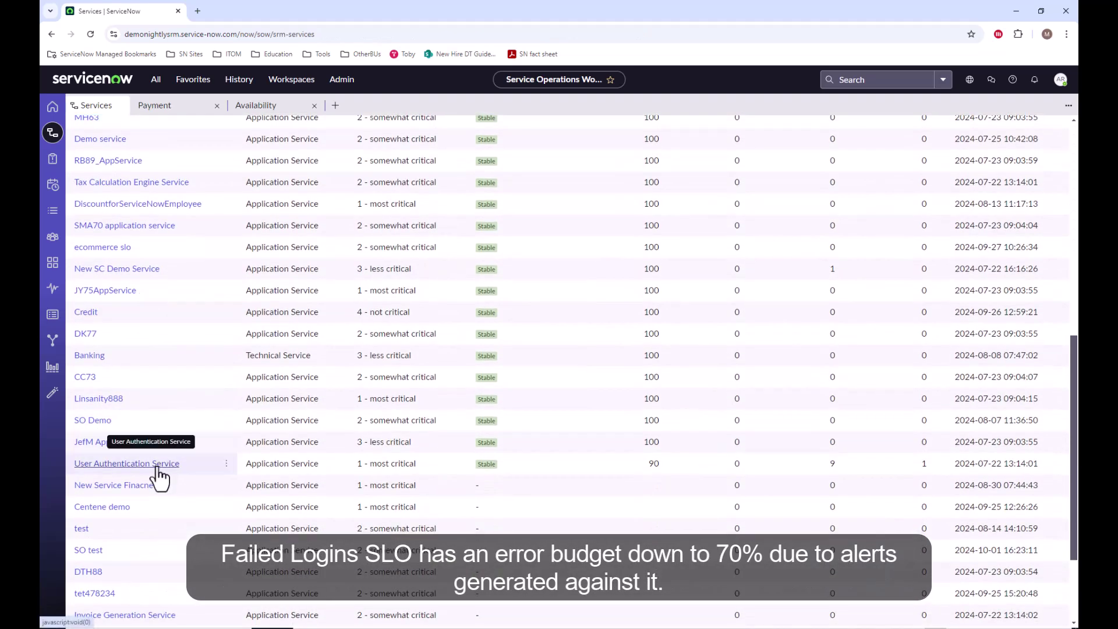
{"action": "left_click", "coordinate": [162, 462]}
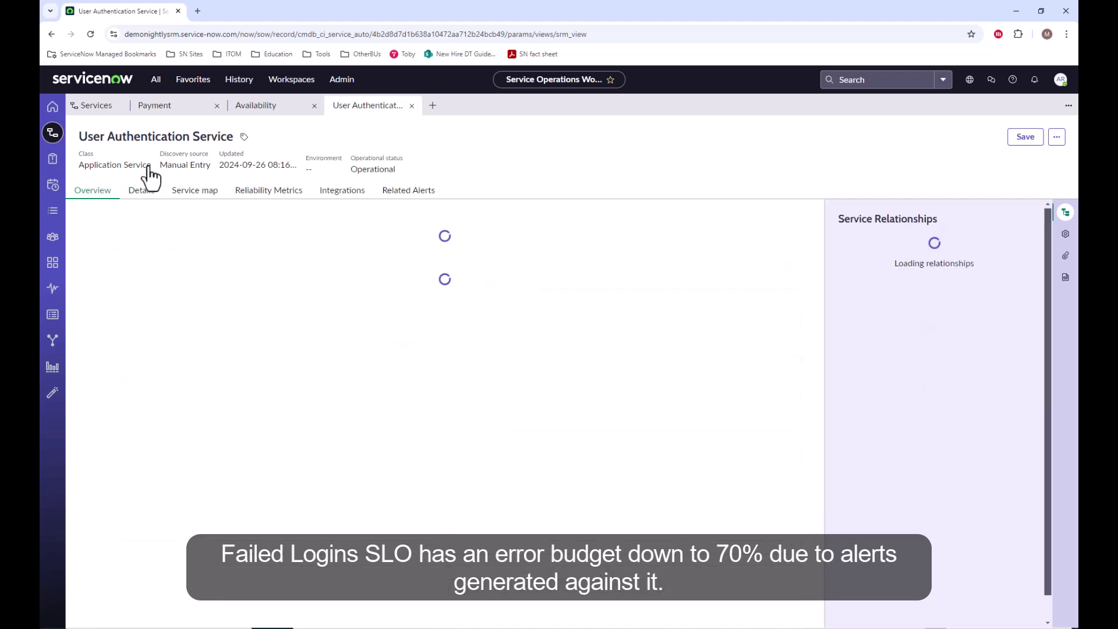